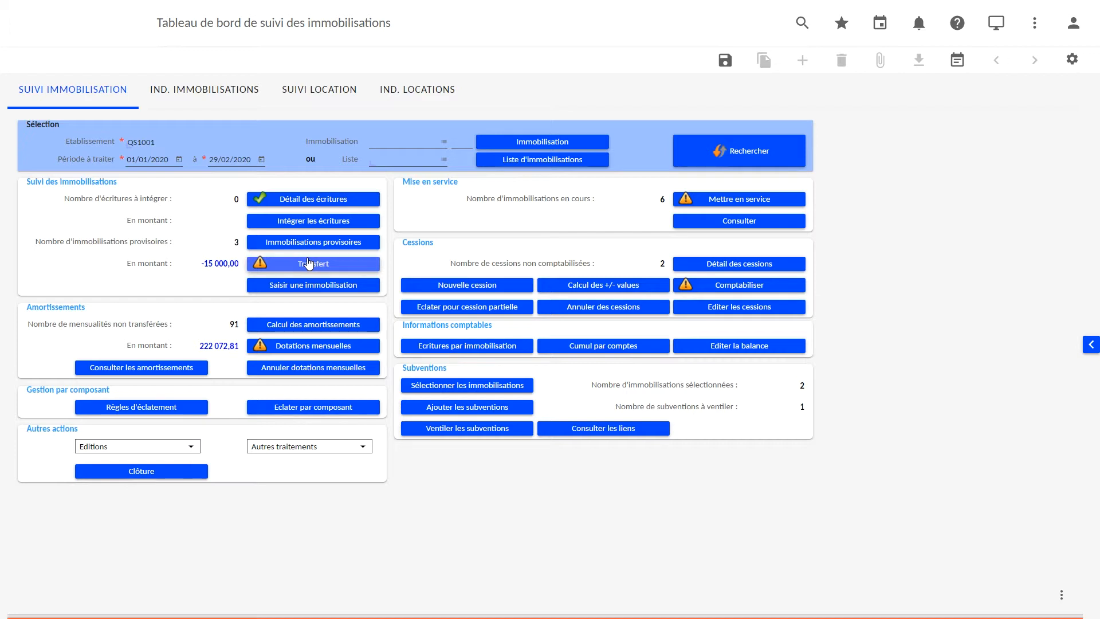
Look through the fixed-asset dashboard's available report editions and other asset processing options.
click(308, 263)
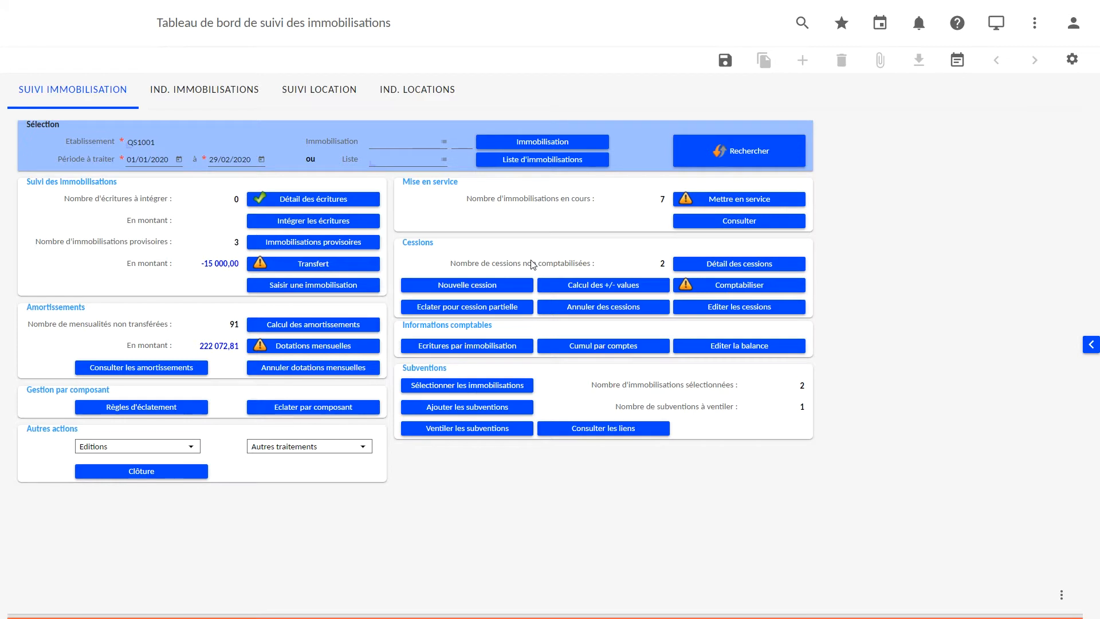
double_click(662, 264)
click(445, 522)
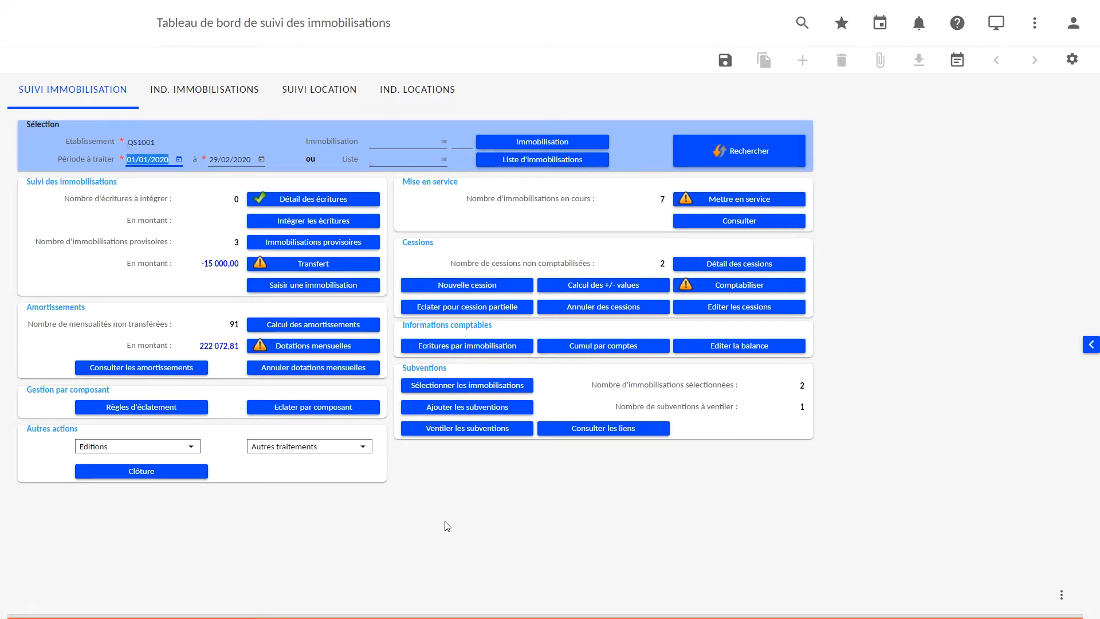
click(194, 446)
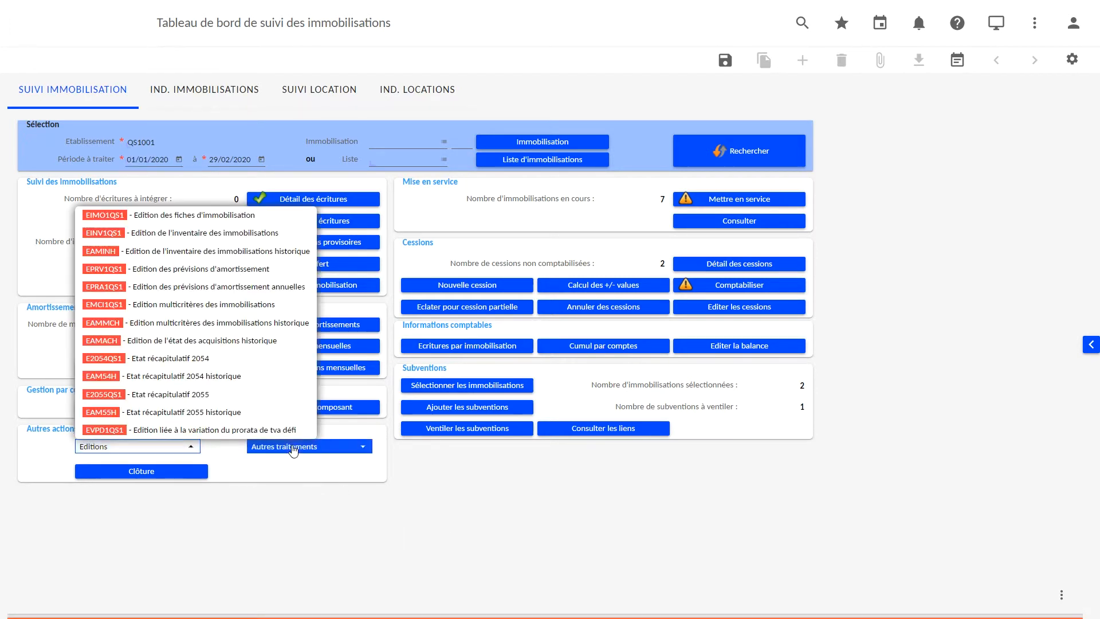
click(308, 450)
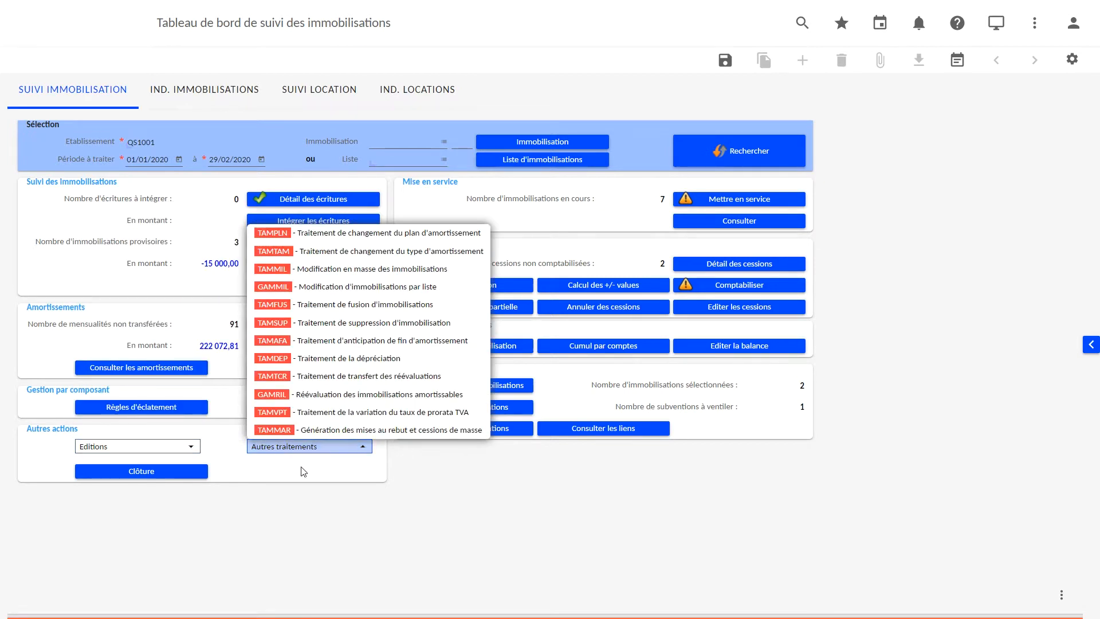
click(301, 471)
click(186, 477)
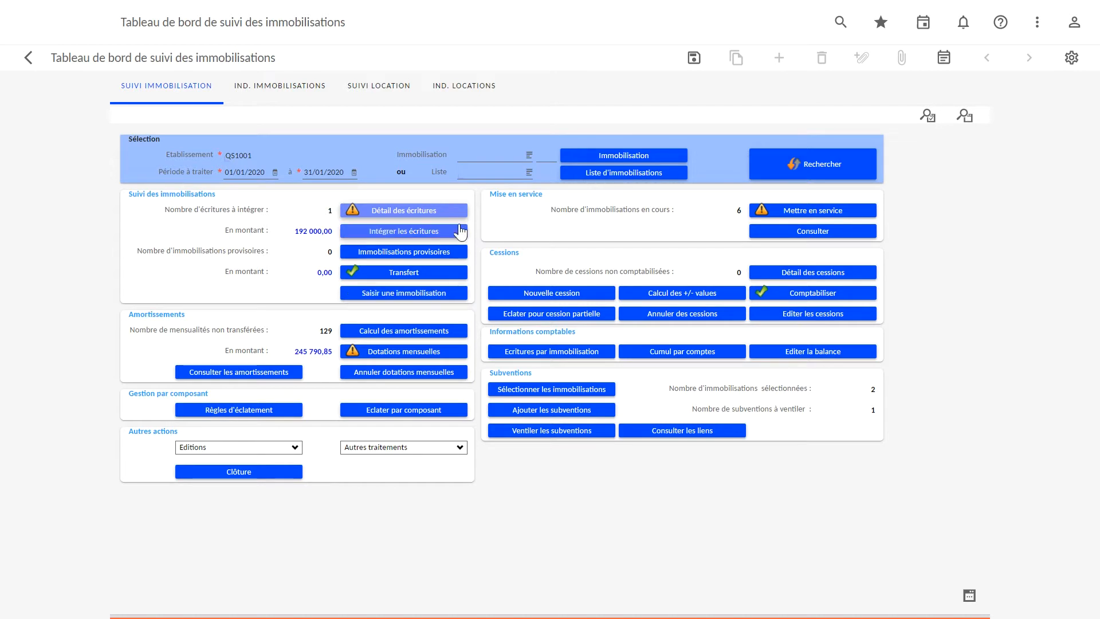
Open the details of the entries to integrate, transfer the Construction entry dated 10/01/2020, and return to the dashboard.
click(447, 218)
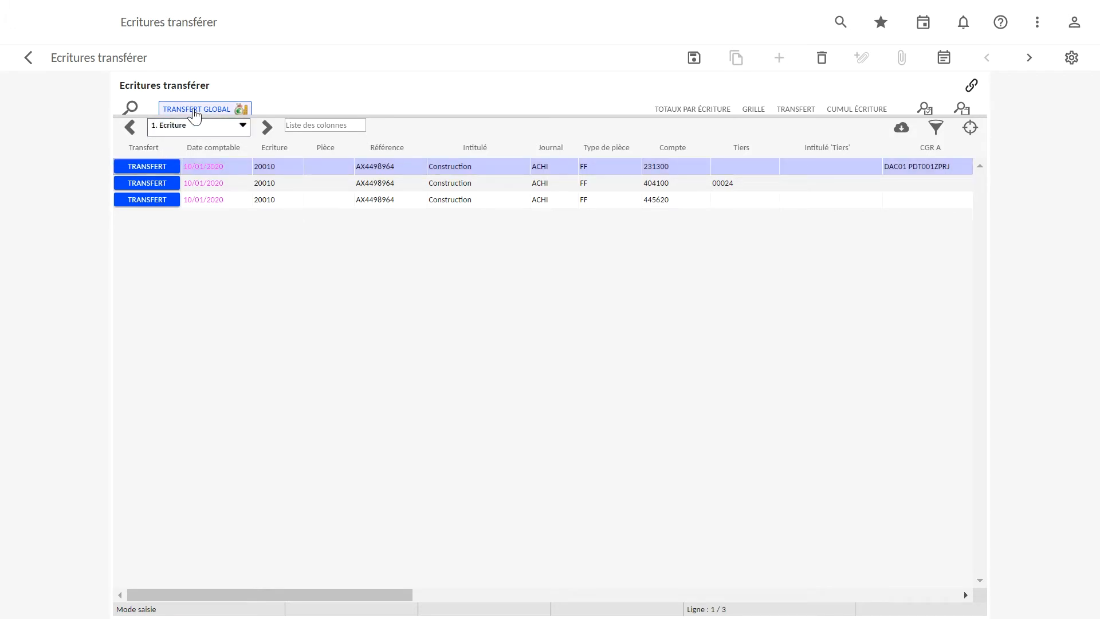
click(160, 168)
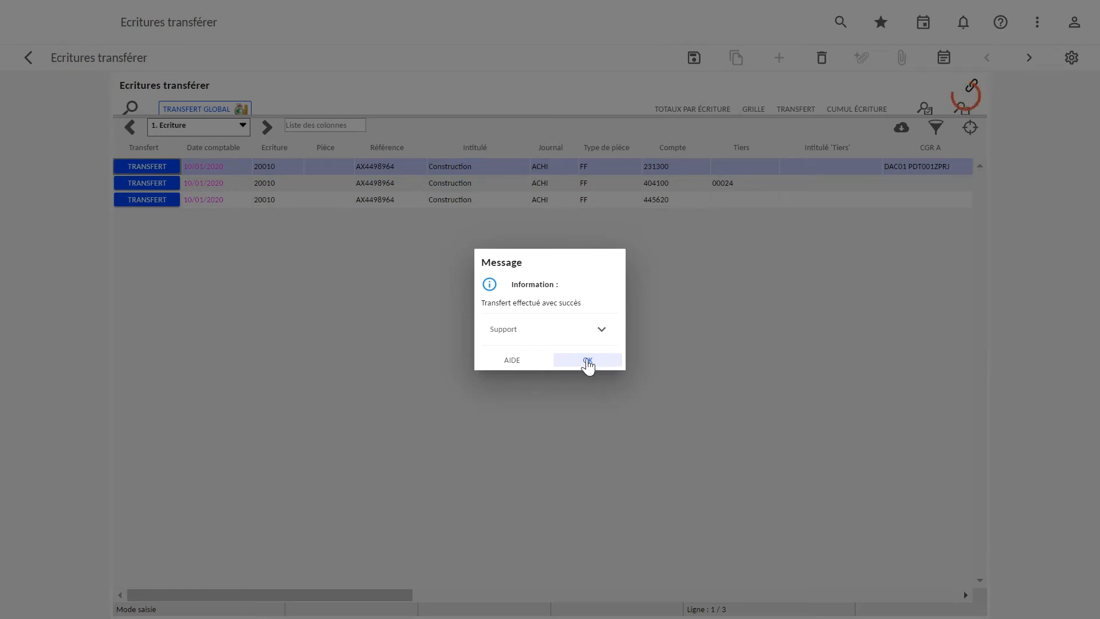
click(588, 361)
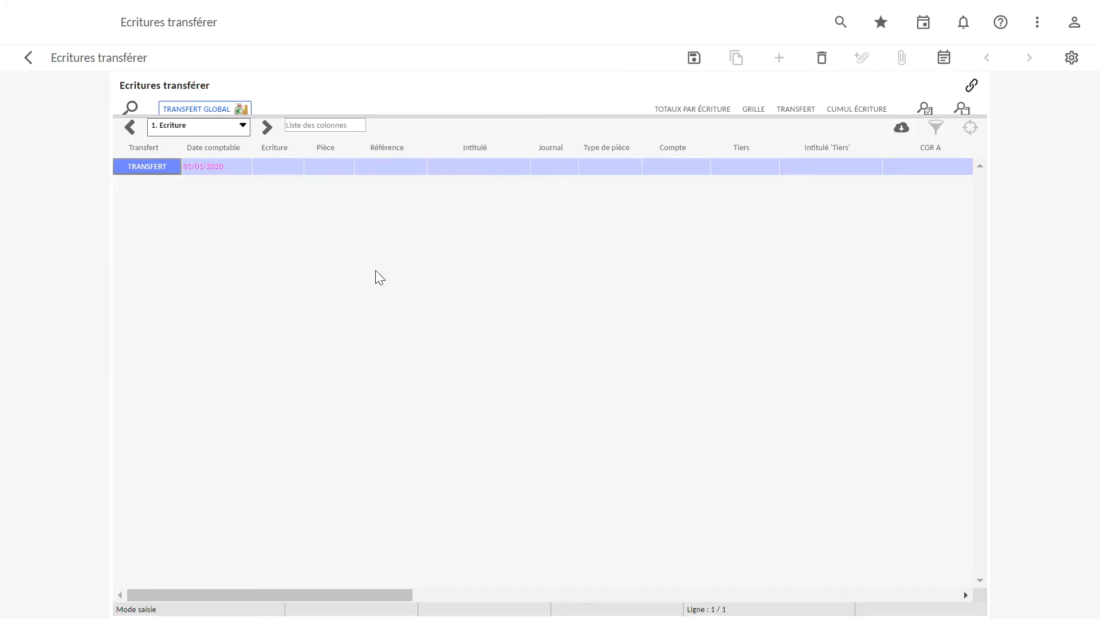
click(29, 58)
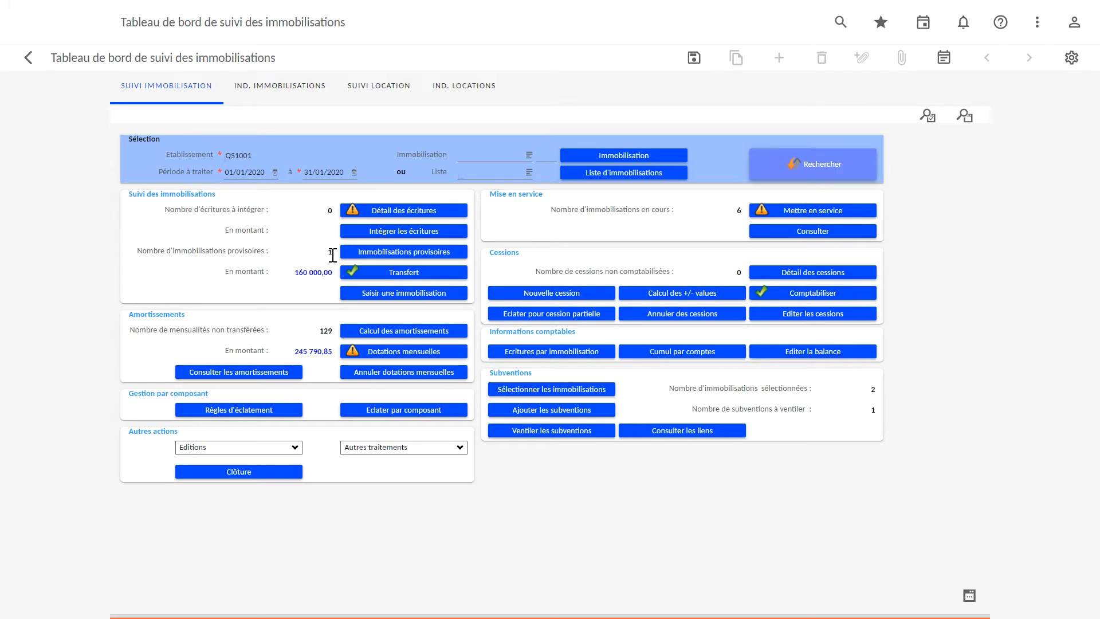
Examine the provisional construction asset record and read the provisional asset transfer report through to the created asset number.
click(399, 255)
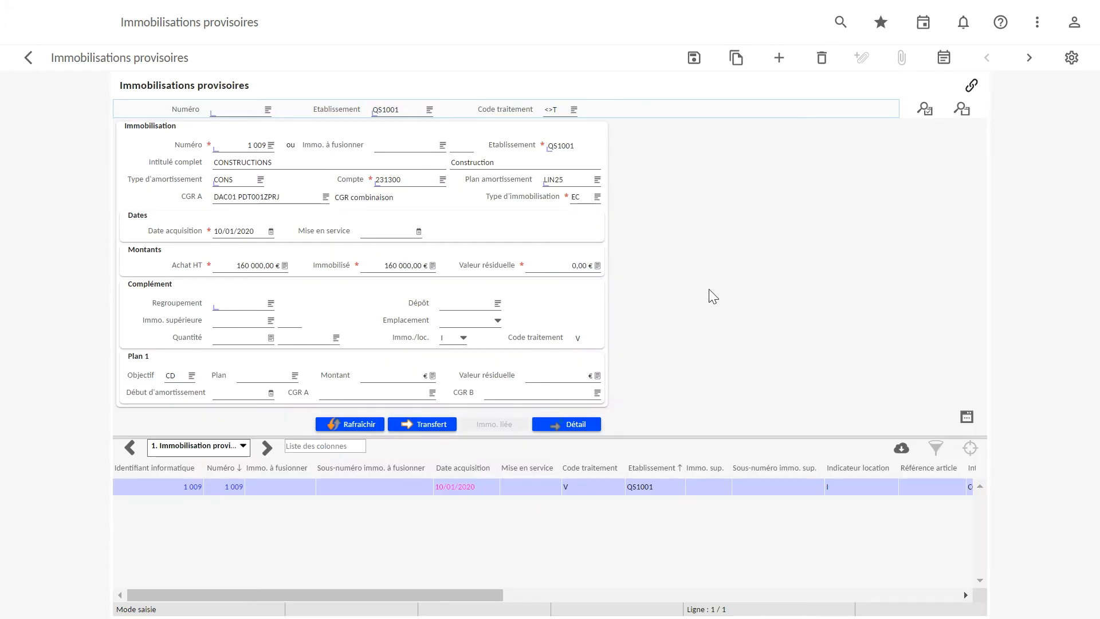
click(307, 199)
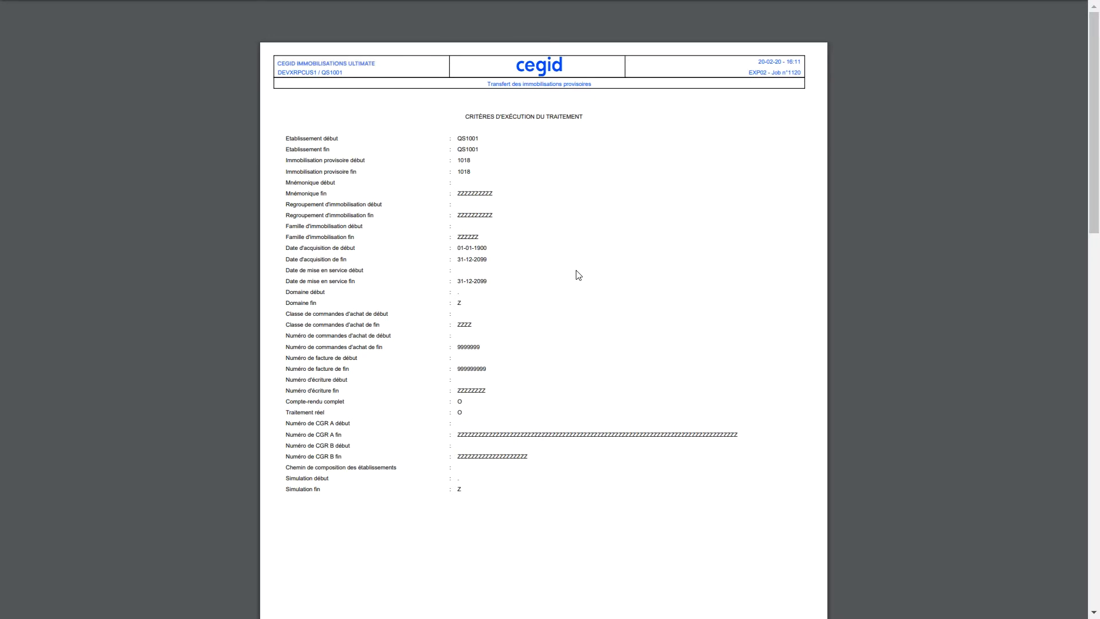
scroll(568, 295, down, 2)
scroll(565, 315, down, 5)
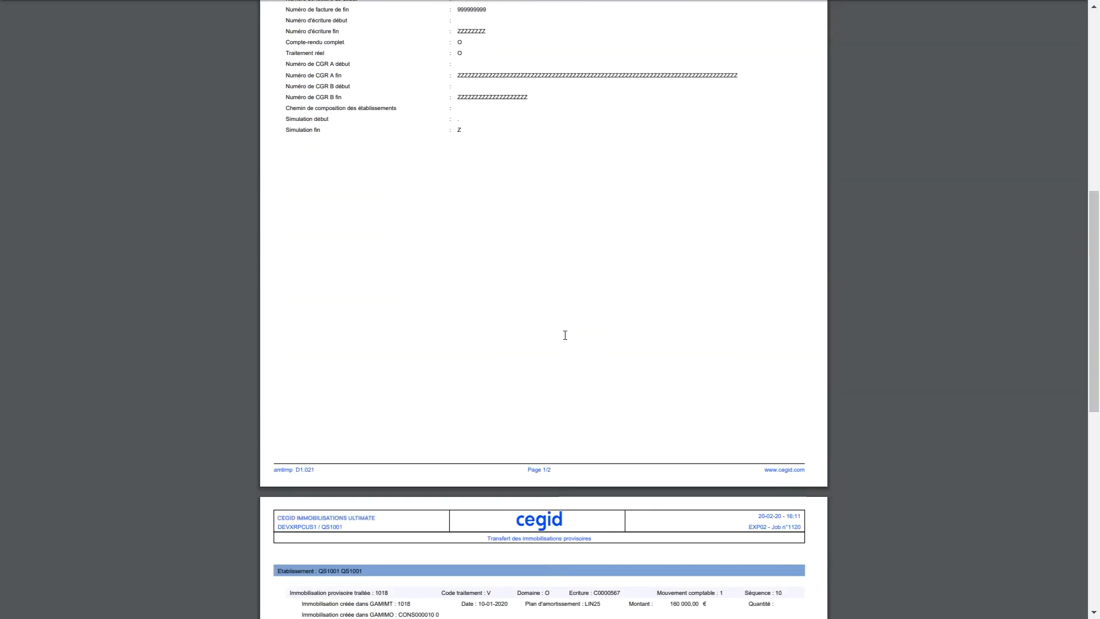
scroll(555, 347, down, 3)
scroll(554, 341, down, 5)
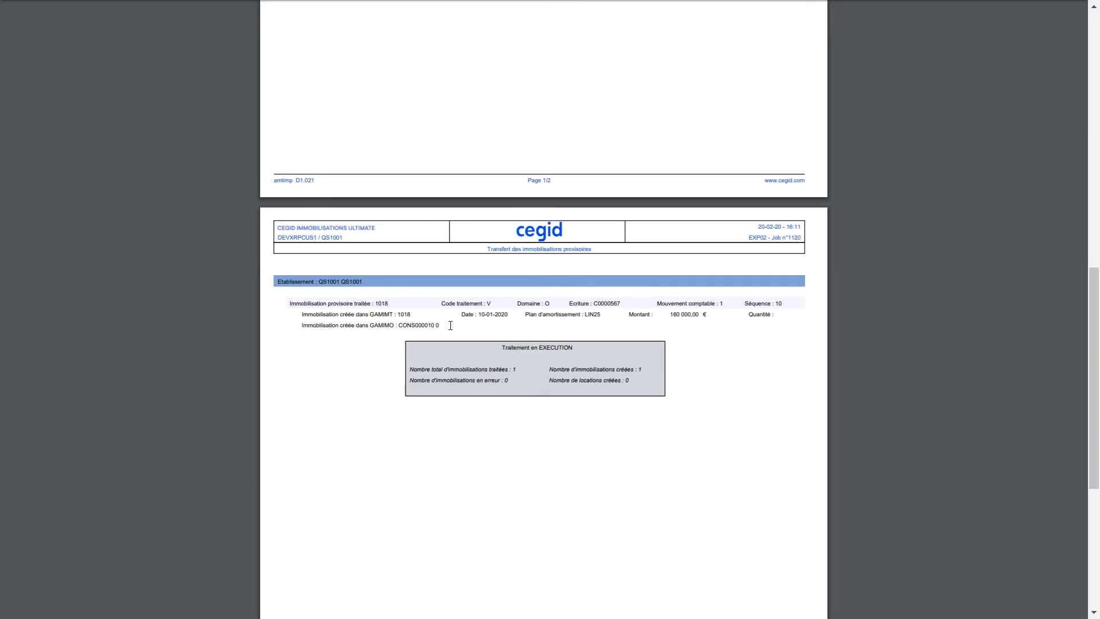
drag(440, 257, 398, 259)
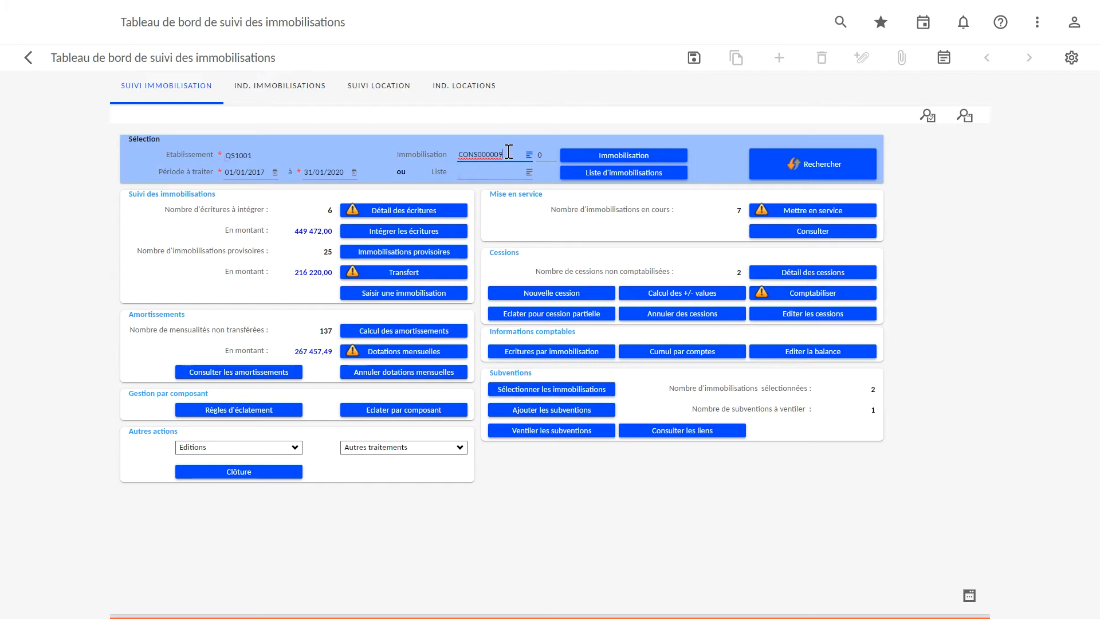
Open asset CONS000009 and review its title, acquisition date, purchase amount, CGR A code and depreciation plan.
click(602, 157)
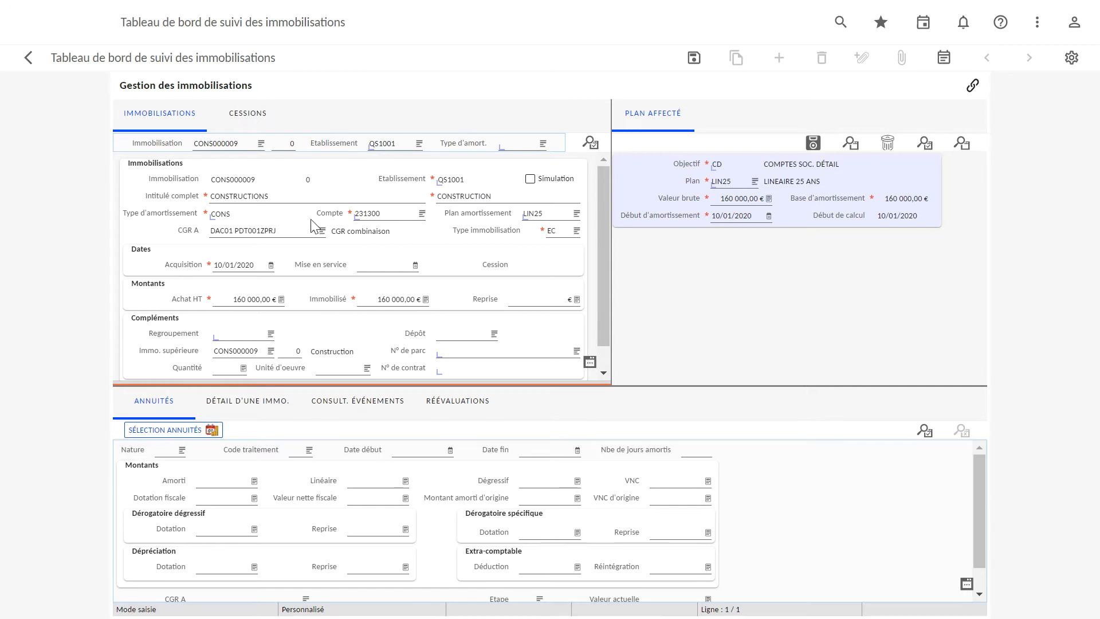
click(285, 195)
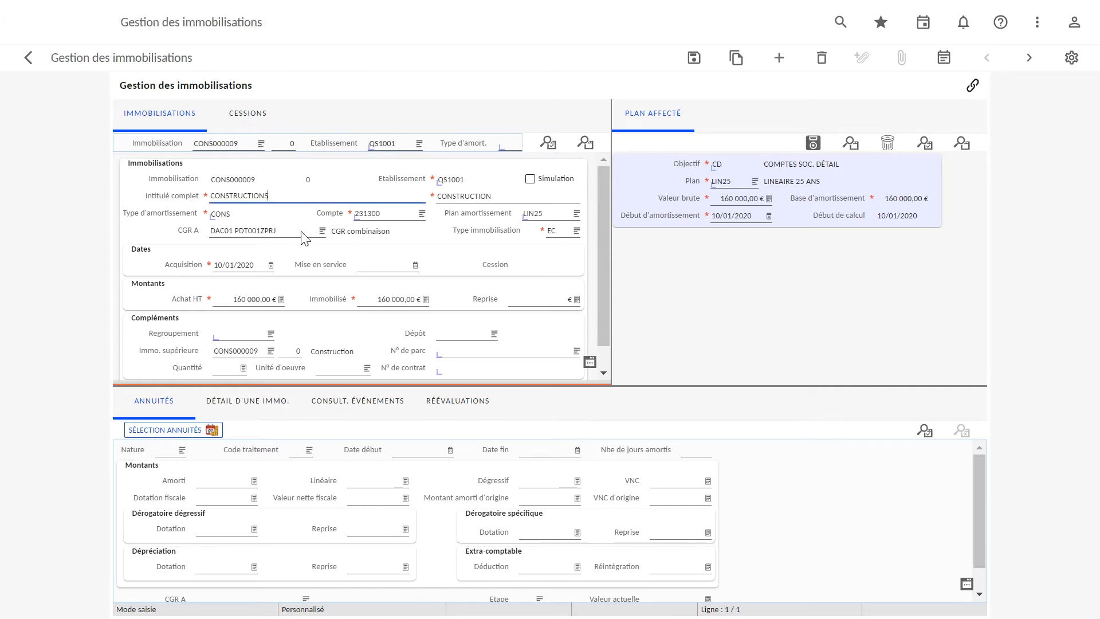
click(255, 265)
click(264, 299)
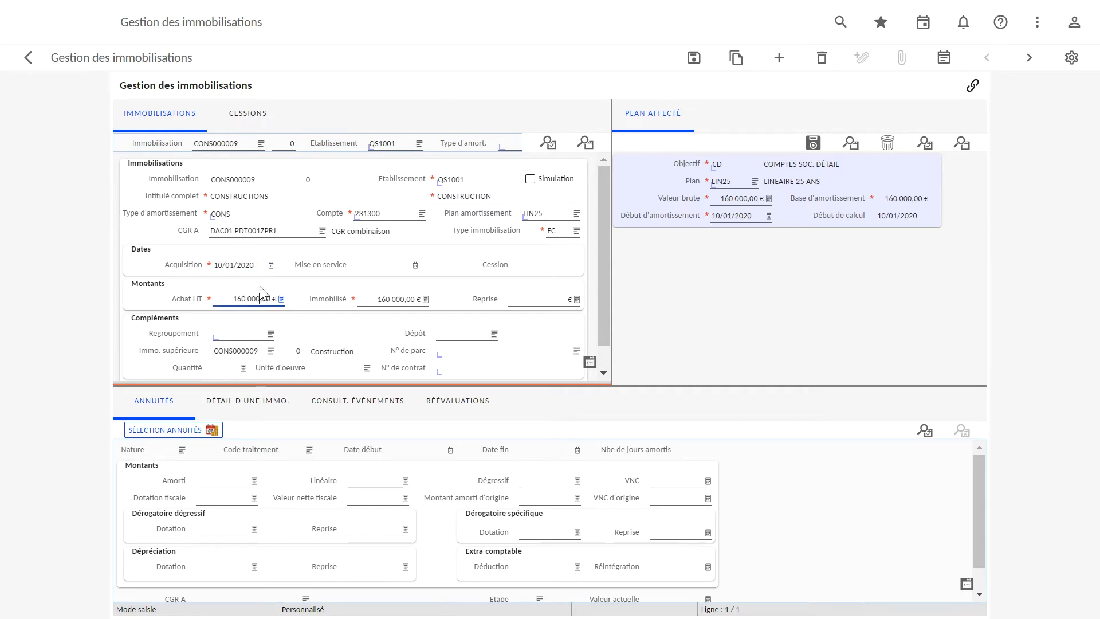
click(285, 229)
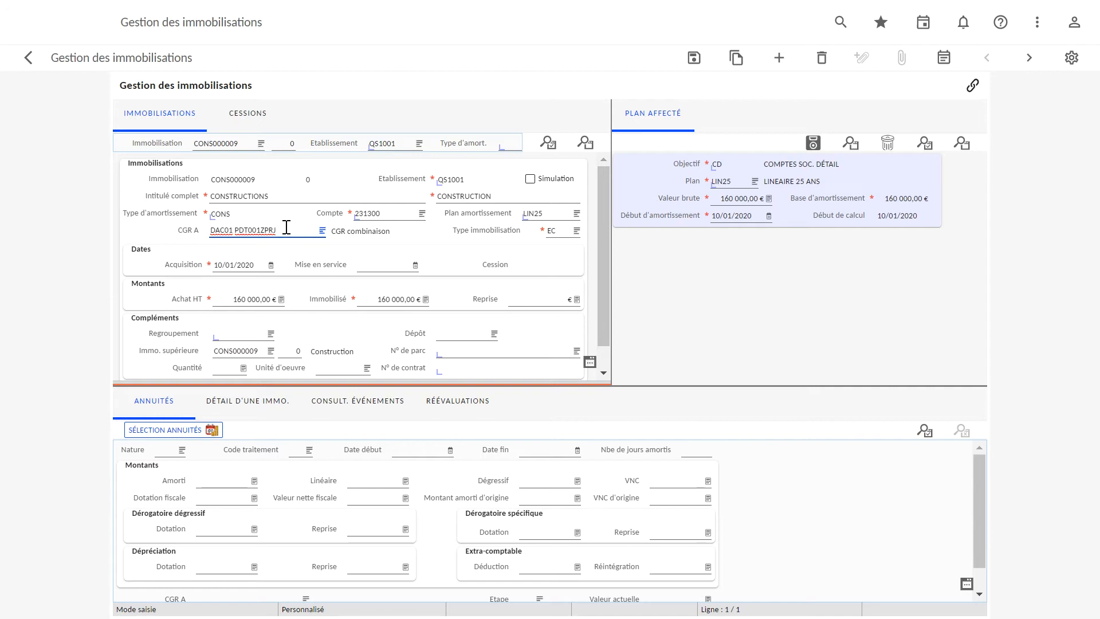
click(559, 212)
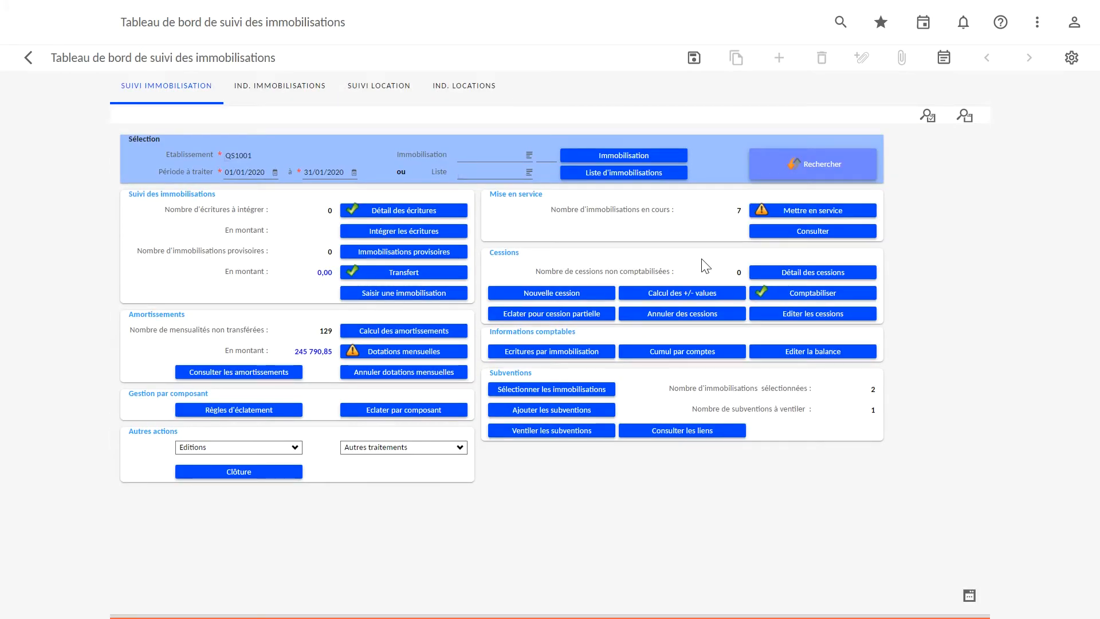
Open the assets in progress, set the commissioning date of MIND000005 to 23/01/2020, and save the record.
click(804, 233)
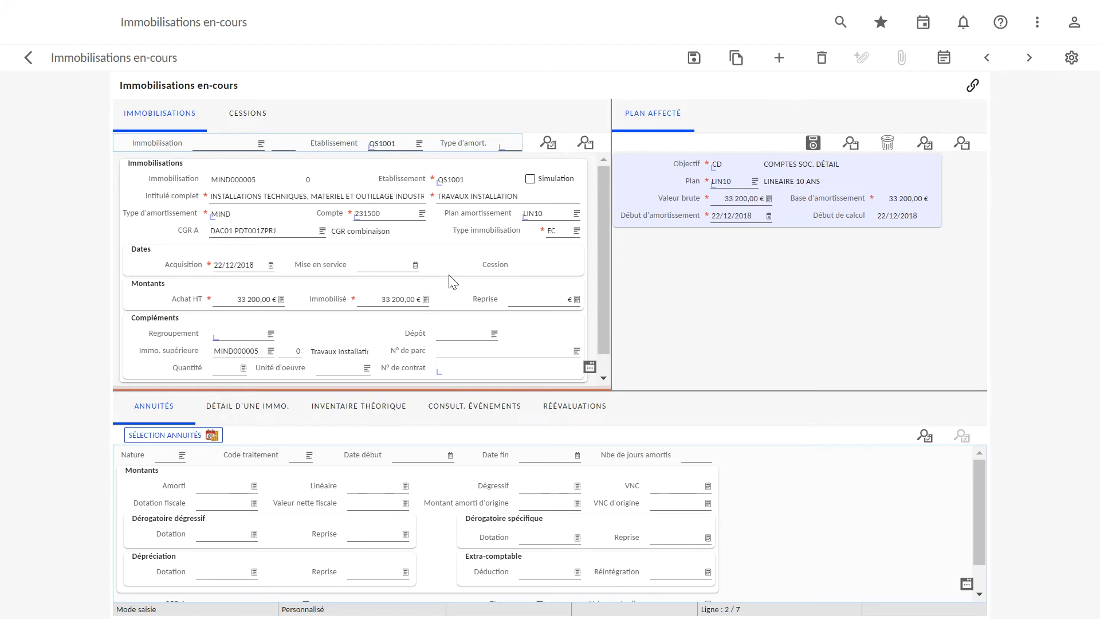
click(559, 231)
click(386, 216)
click(381, 266)
text(23)
key(Tab)
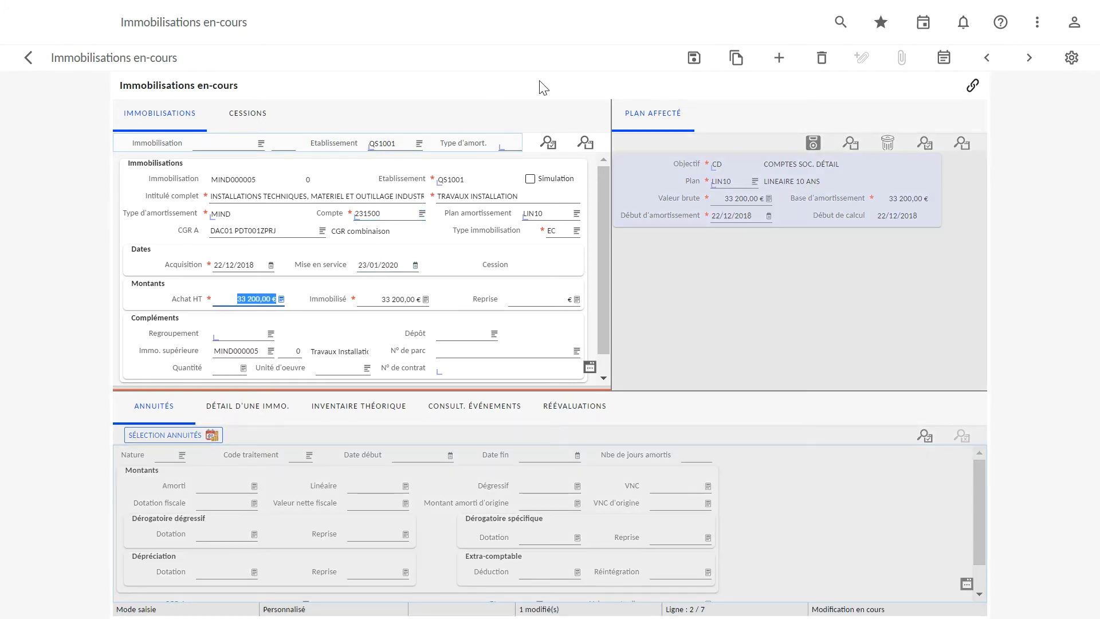
click(701, 60)
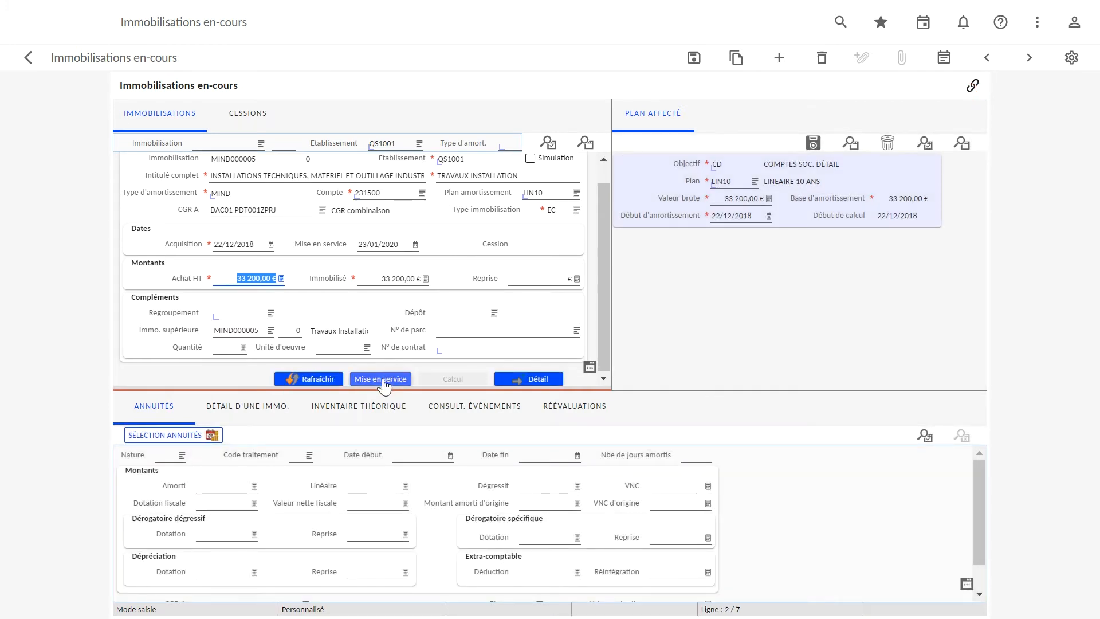
Submit the commissioning process for asset MIND000005 as real processing (Traitement réel), keeping the depreciation plan and automatic entry options.
click(383, 379)
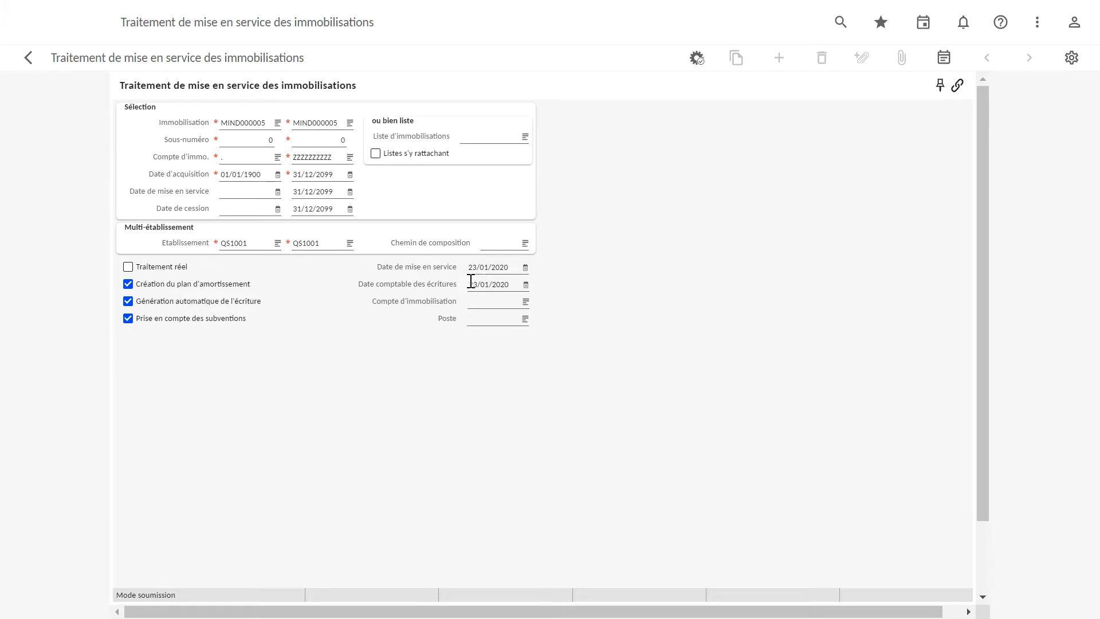
click(146, 272)
click(693, 60)
click(617, 359)
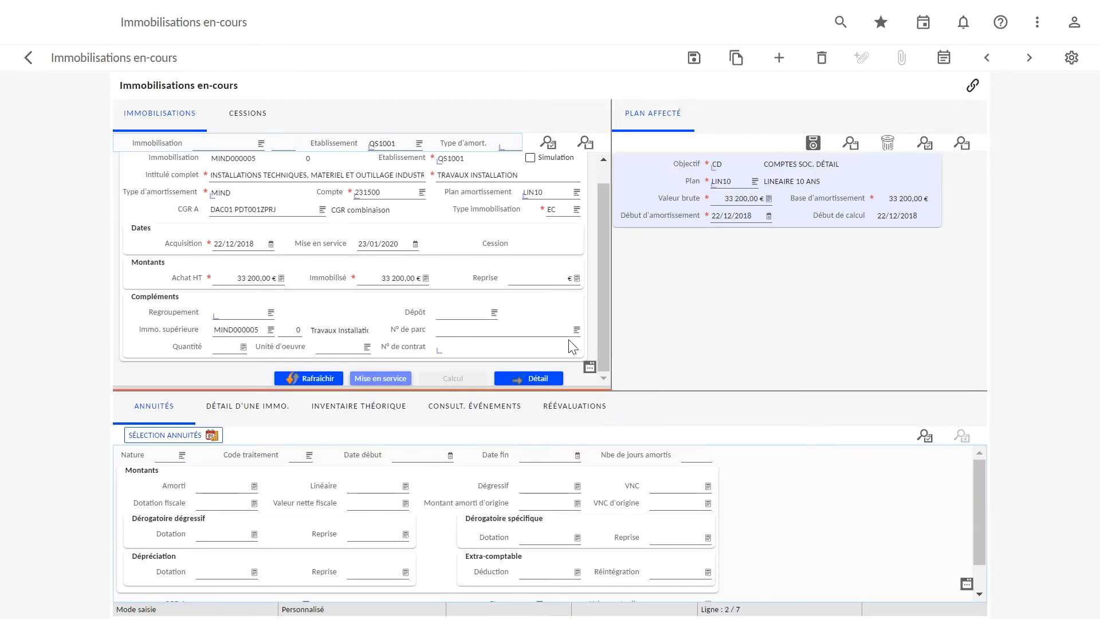
Refresh asset MIND000005 and check its account, asset type and calculated depreciation annuities.
scroll(528, 229, up, 1)
scroll(527, 212, down, 1)
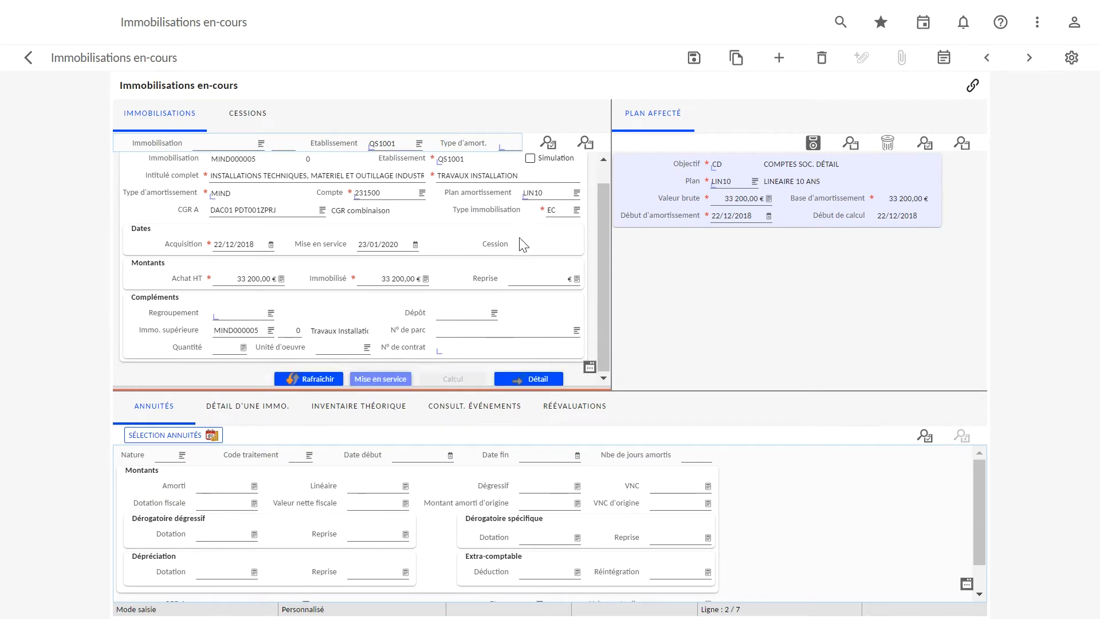
click(319, 383)
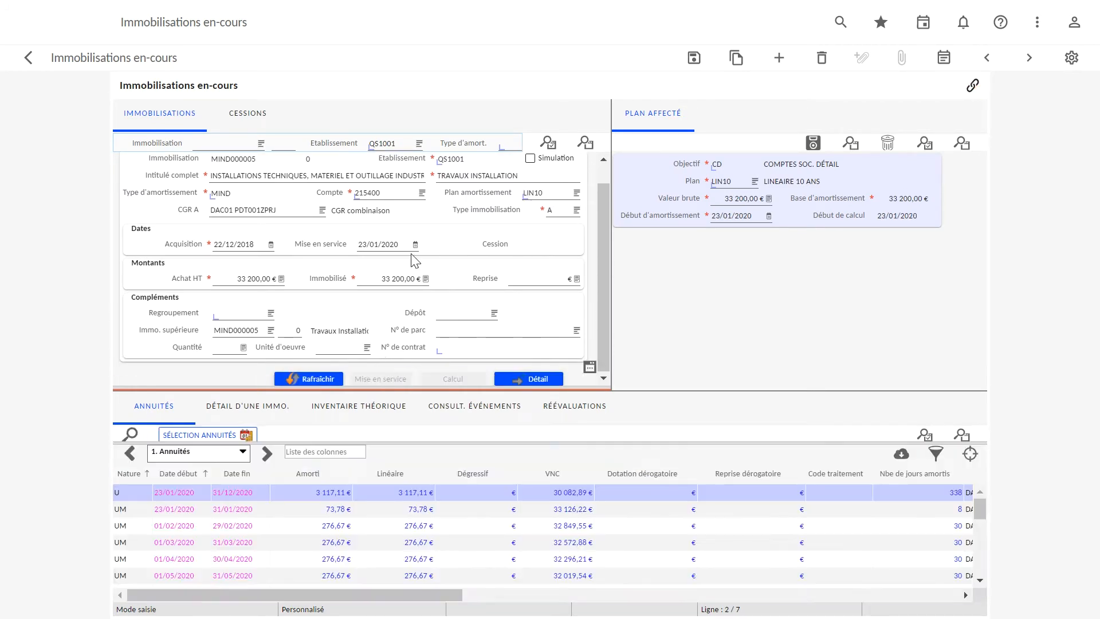
click(395, 191)
click(560, 211)
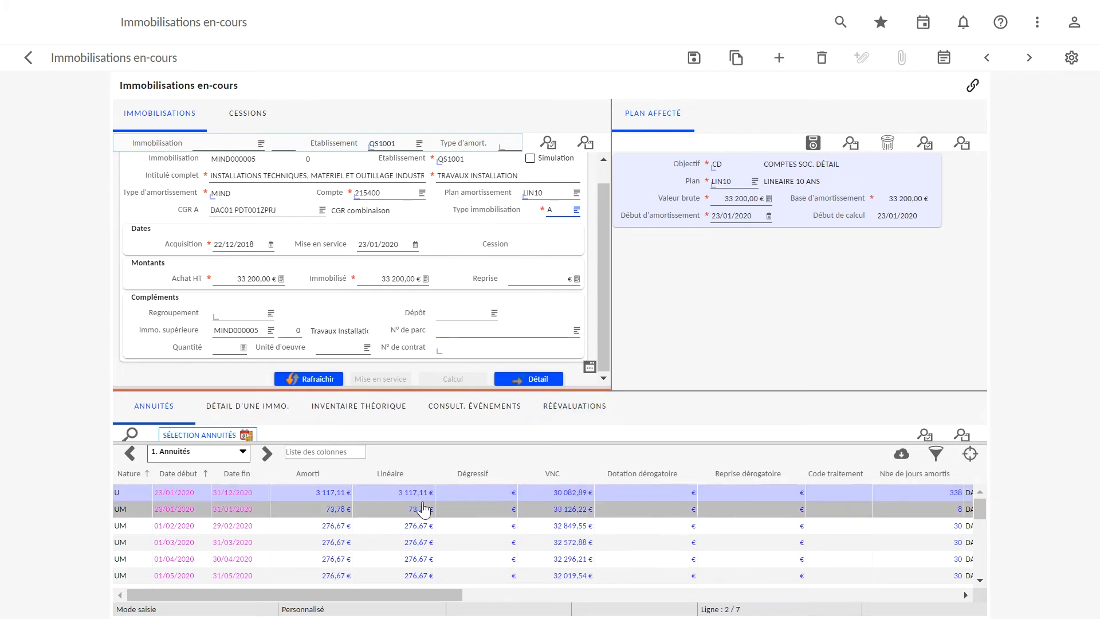
scroll(424, 512, down, 3)
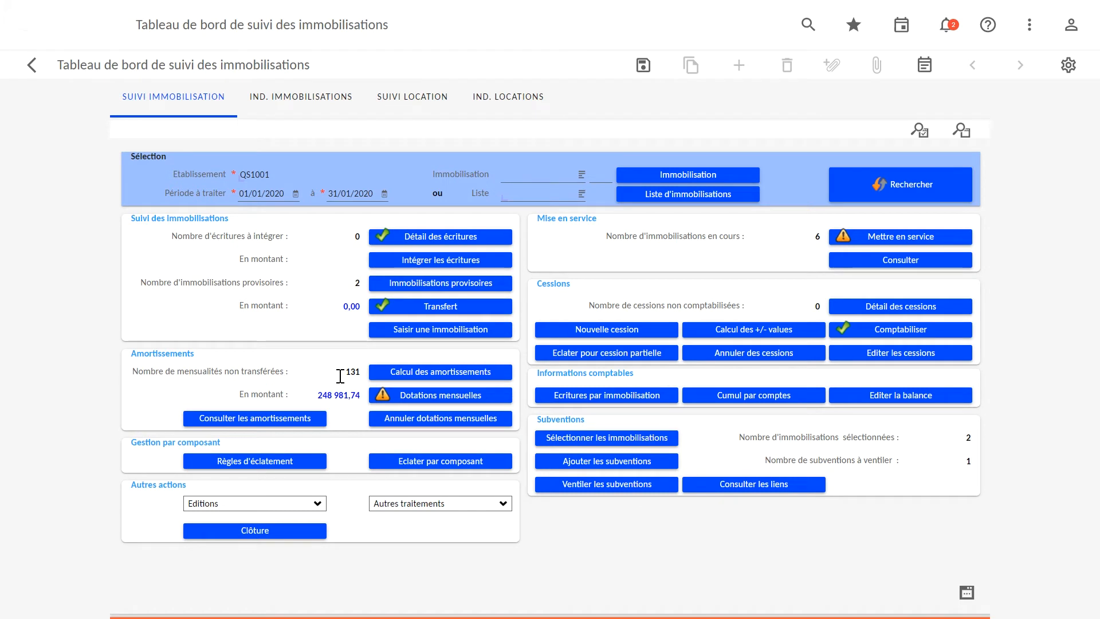
Check the untransferred monthly depreciation amount and the processing period on the dashboard.
drag(316, 394, 362, 399)
click(289, 193)
click(336, 193)
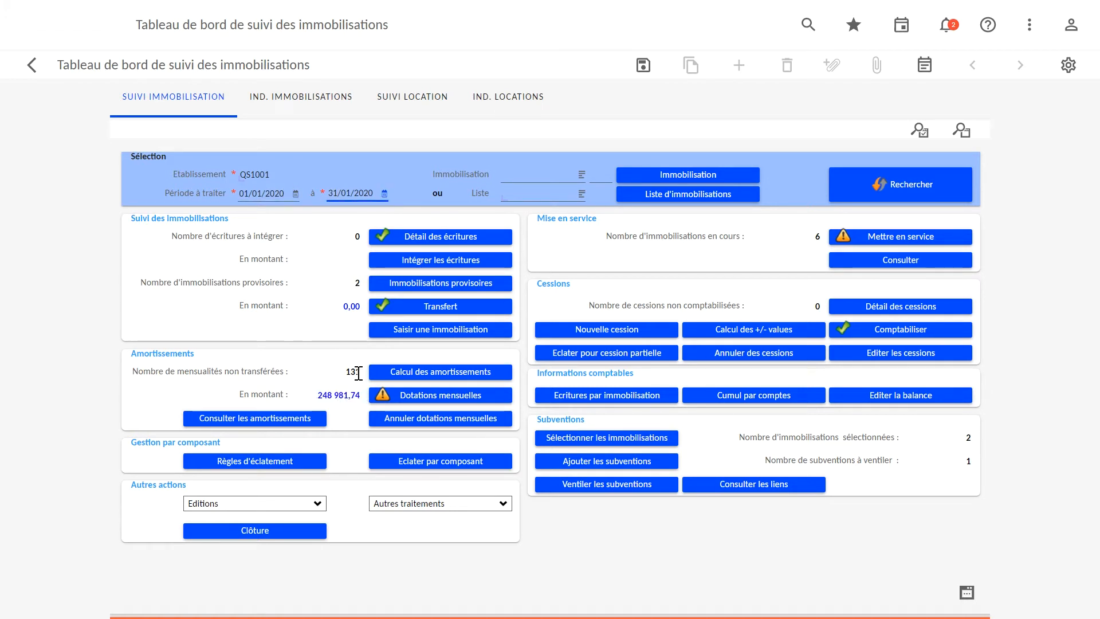
Run the monthly depreciation transfer for all assets from 01/01/2020 to 31/01/2020 as real processing and read its report.
click(421, 403)
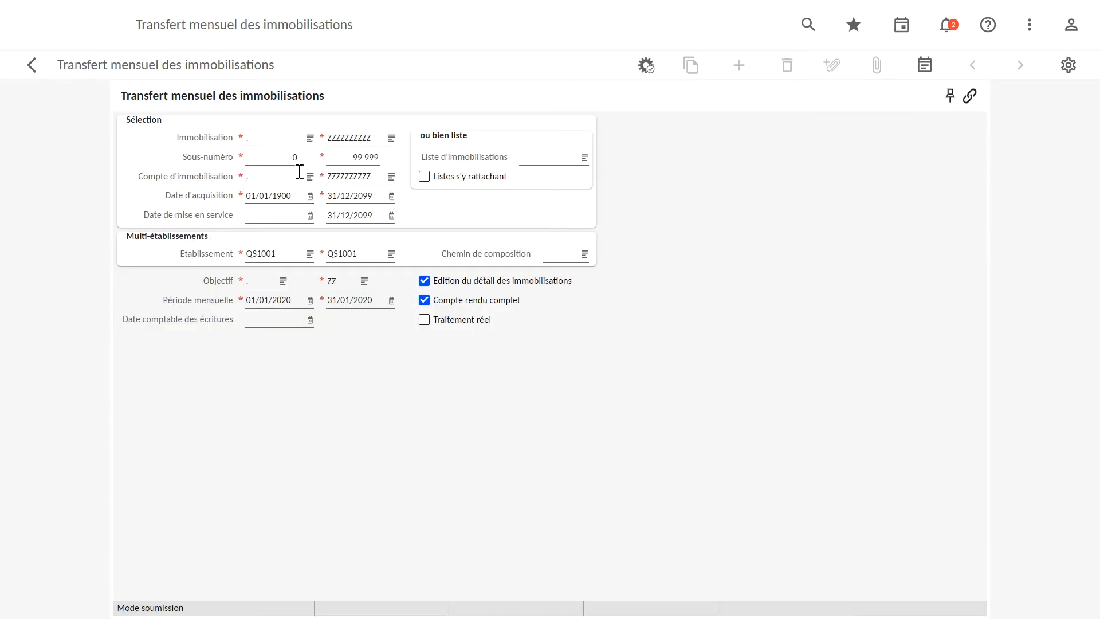
click(275, 136)
click(342, 138)
key(ctrl+a)
click(458, 318)
click(646, 65)
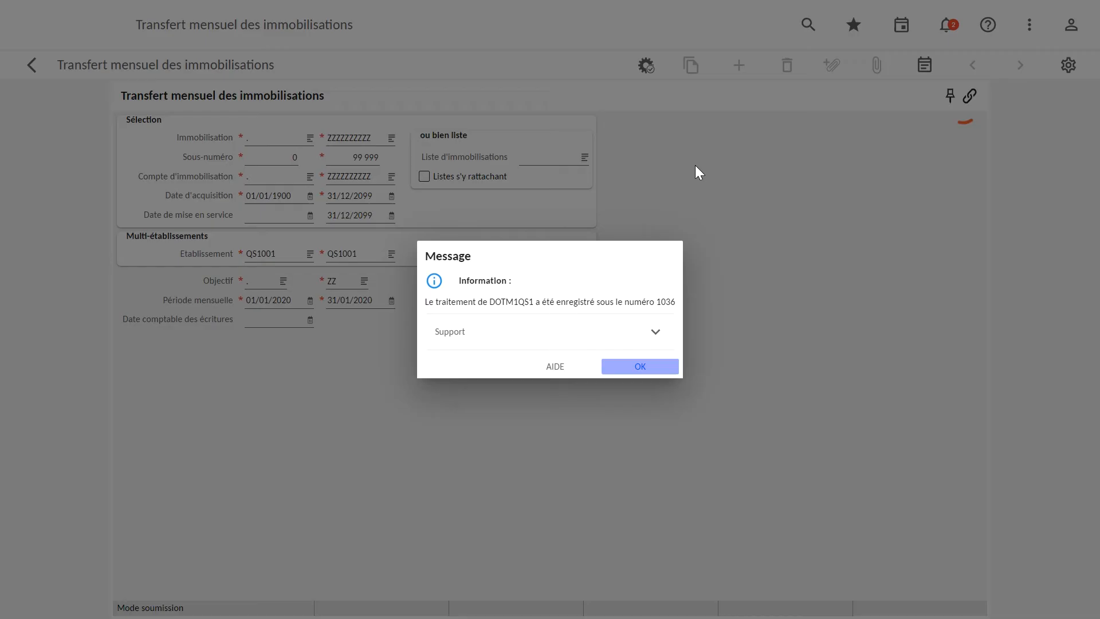
click(644, 367)
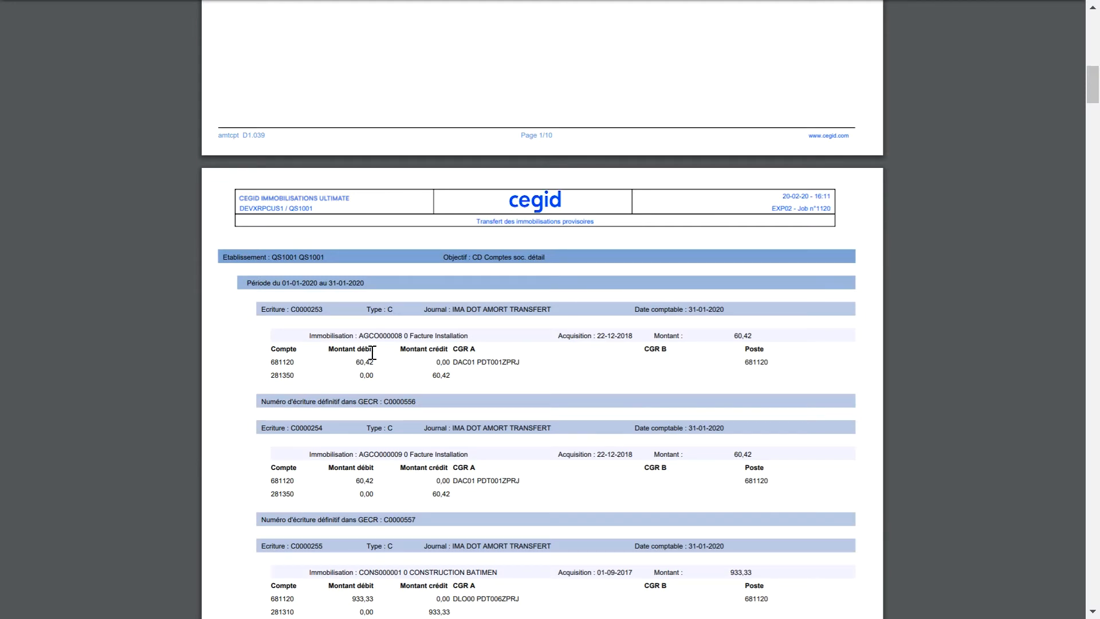
scroll(404, 352, down, 2)
scroll(404, 352, down, 3)
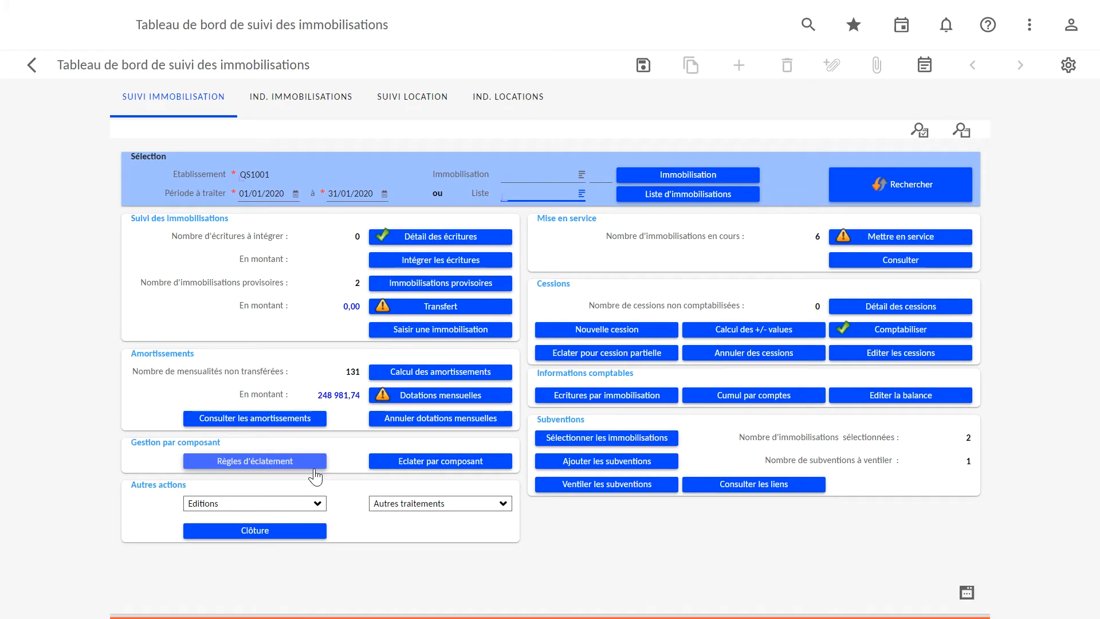
Consult the component breakdown rules, examine the component details of rule IMMEUBLE-02, and return to the dashboard.
click(299, 463)
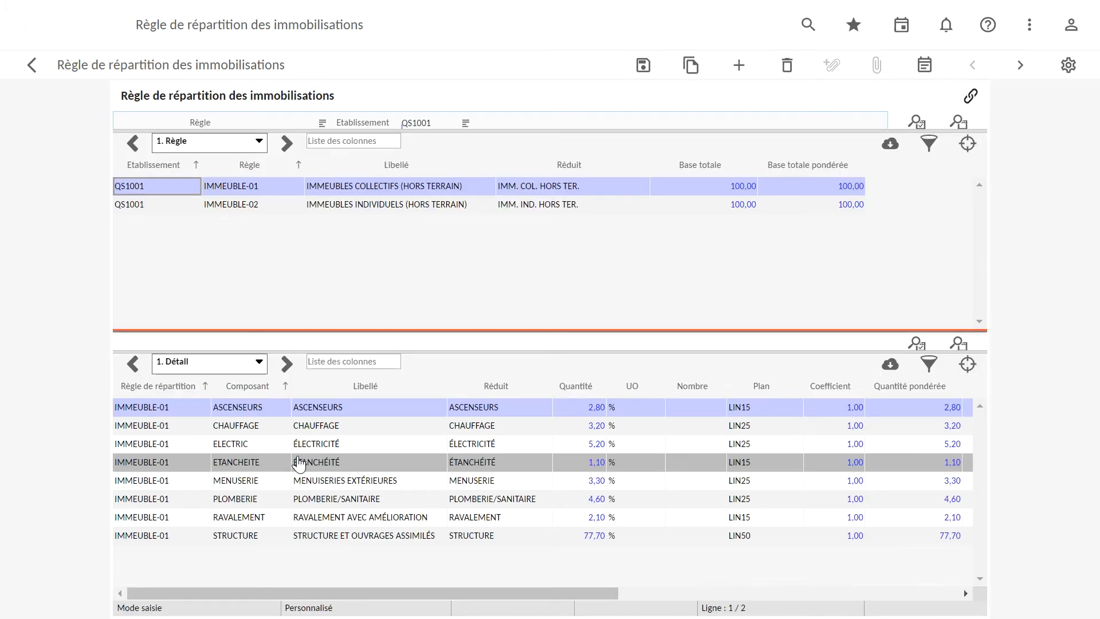
click(371, 205)
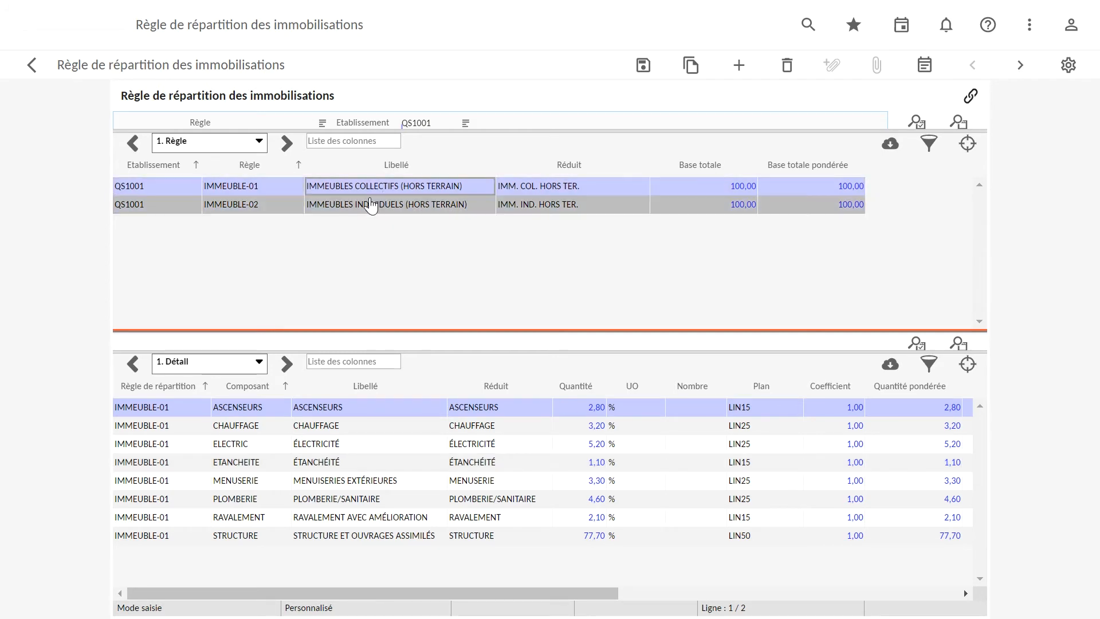
click(350, 425)
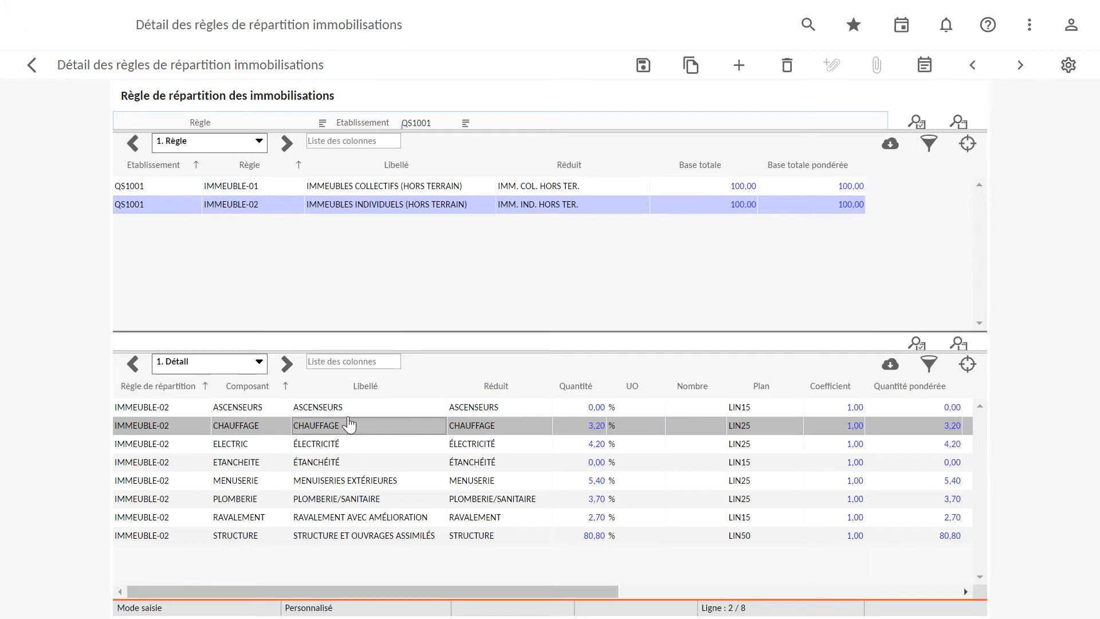
click(33, 66)
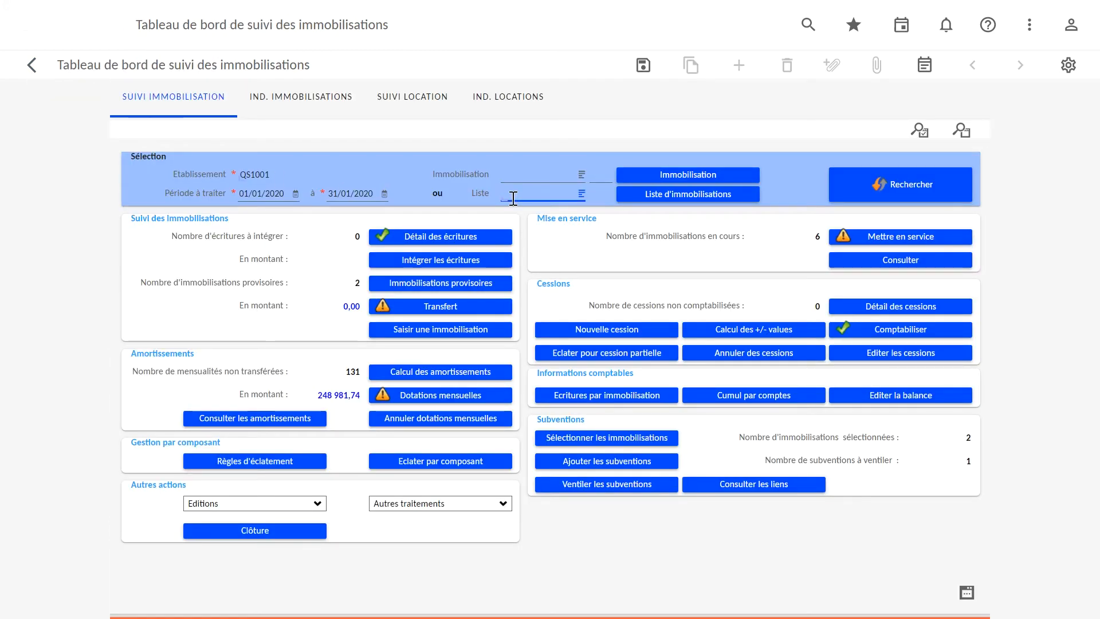
Select the COMPOSANTS asset list on the dashboard and open it.
click(580, 195)
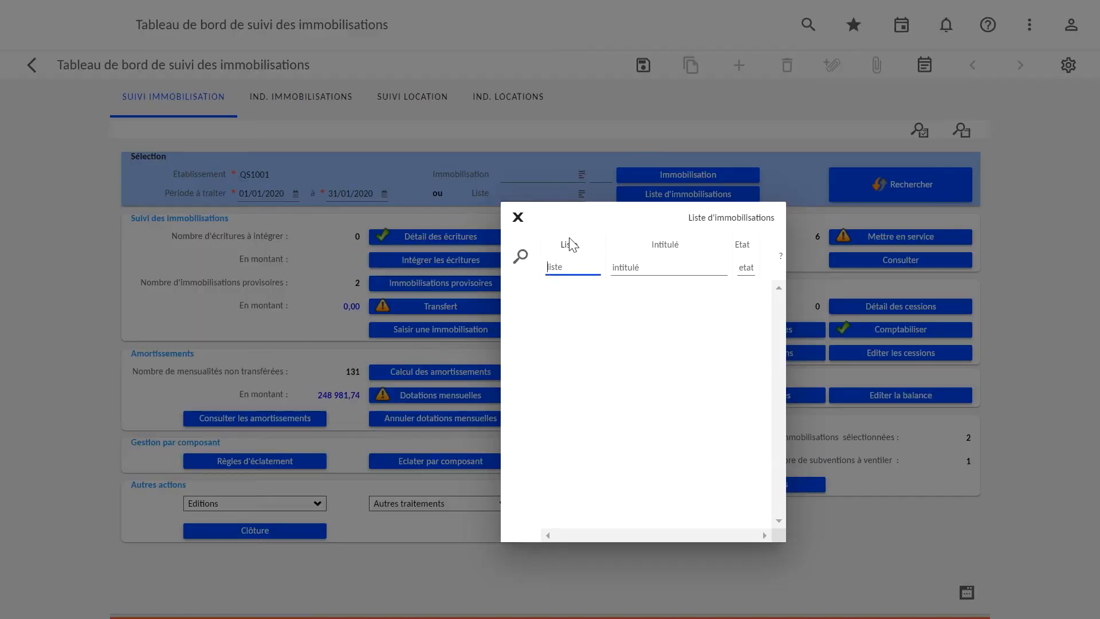
click(520, 256)
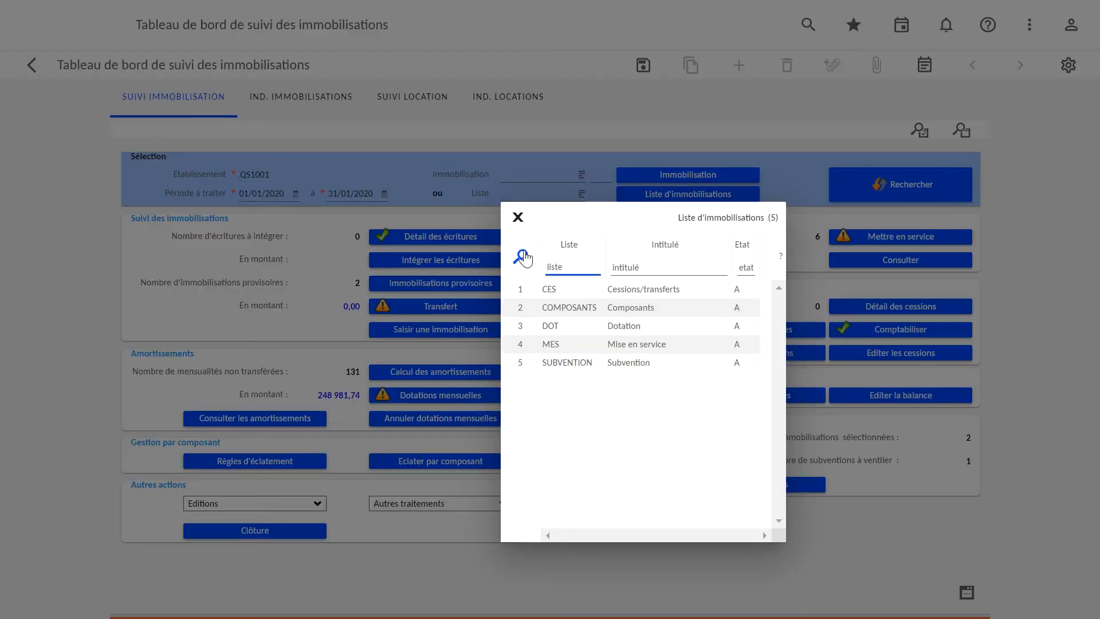
click(580, 308)
click(664, 201)
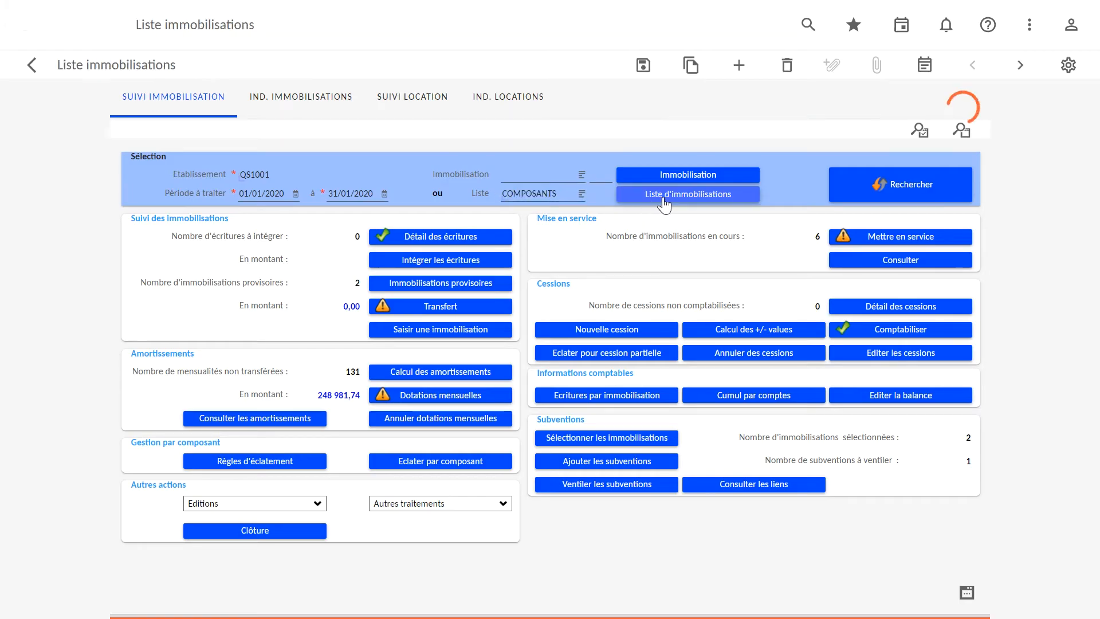
Add asset CONS000008 to the COMPOSANTS list, save it and return to the dashboard.
click(264, 277)
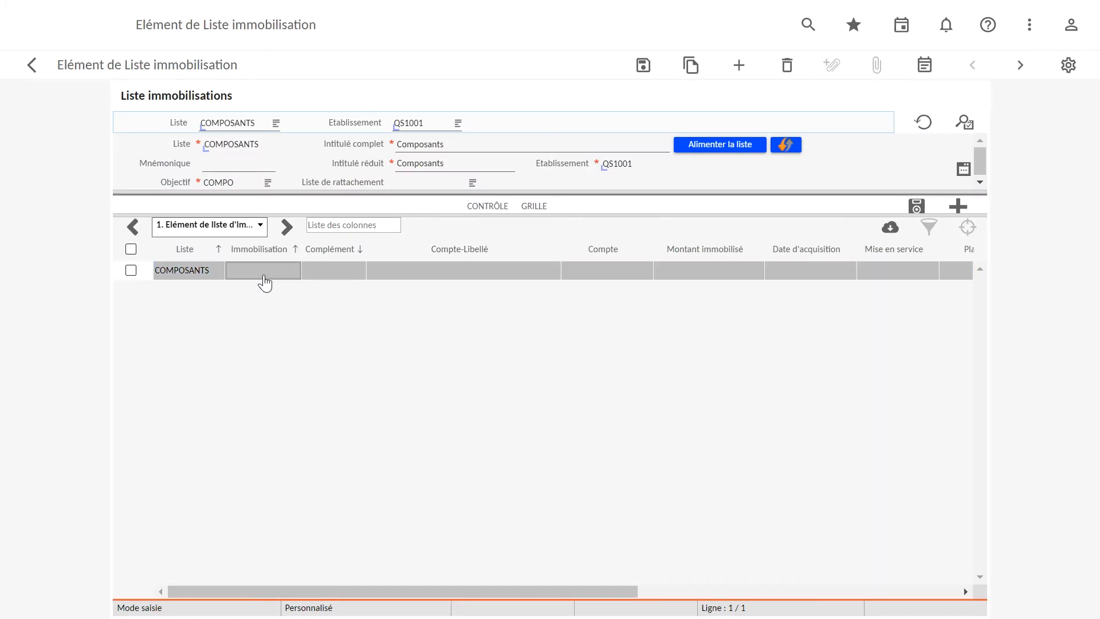
click(264, 281)
text(CON)
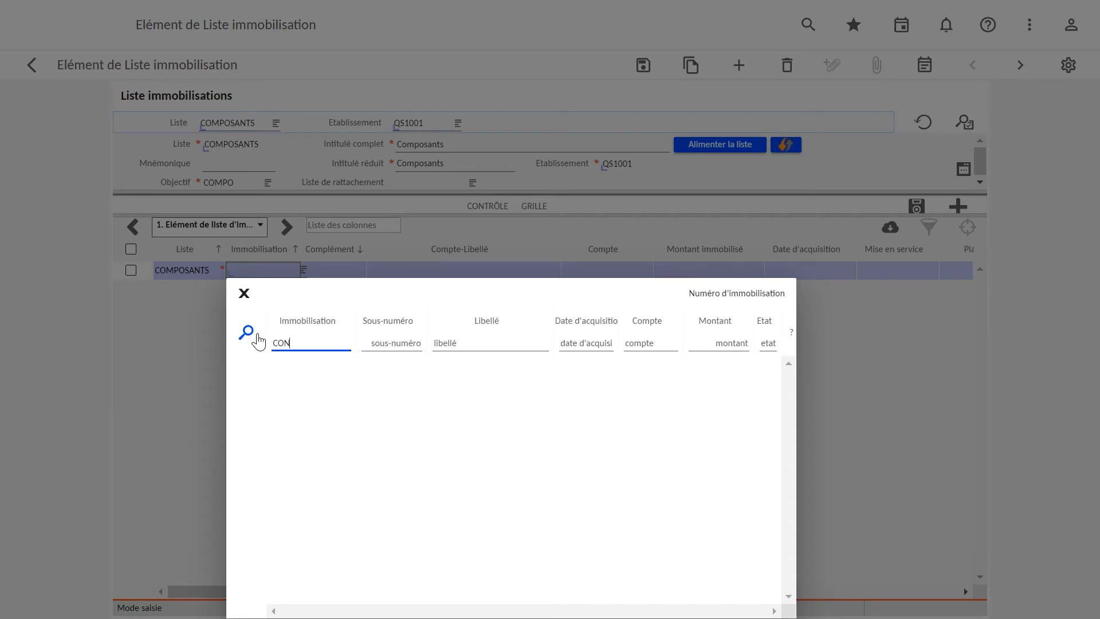
text(S%8)
click(257, 341)
click(312, 366)
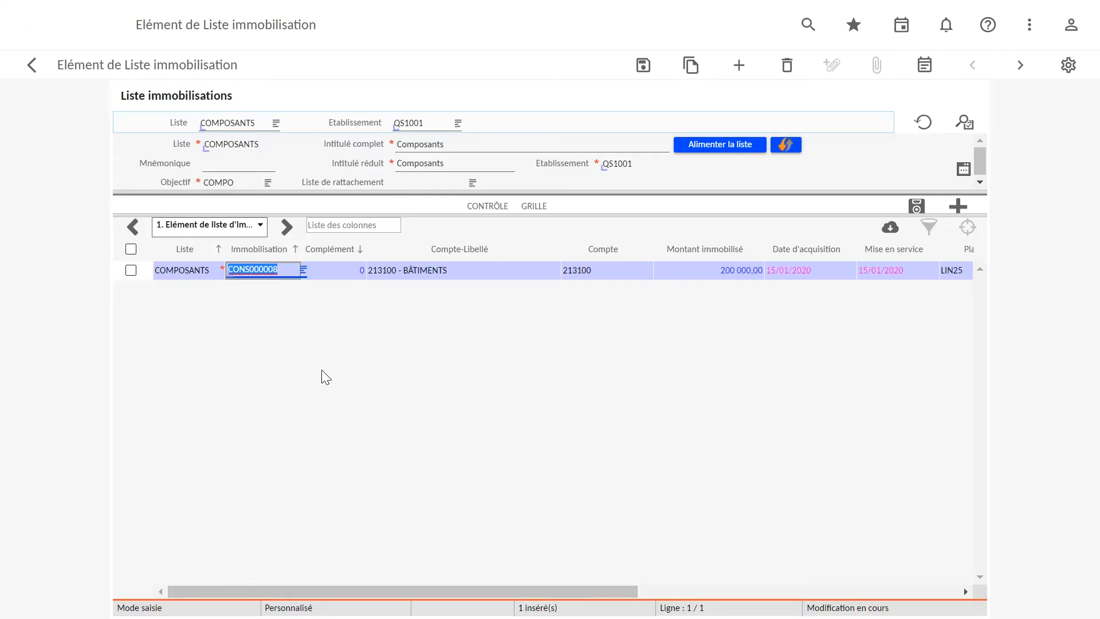
click(643, 70)
click(32, 66)
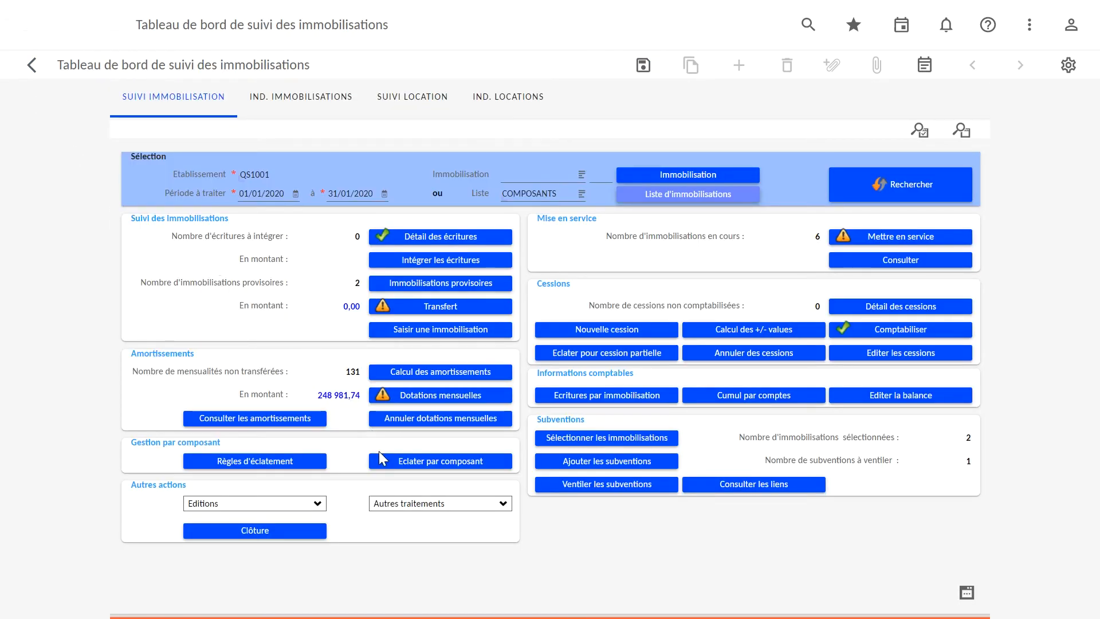
Submit the component breakdown of list COMPOSANTS with rule IMMEUBLE-01 as real processing (Traitement réel).
click(422, 463)
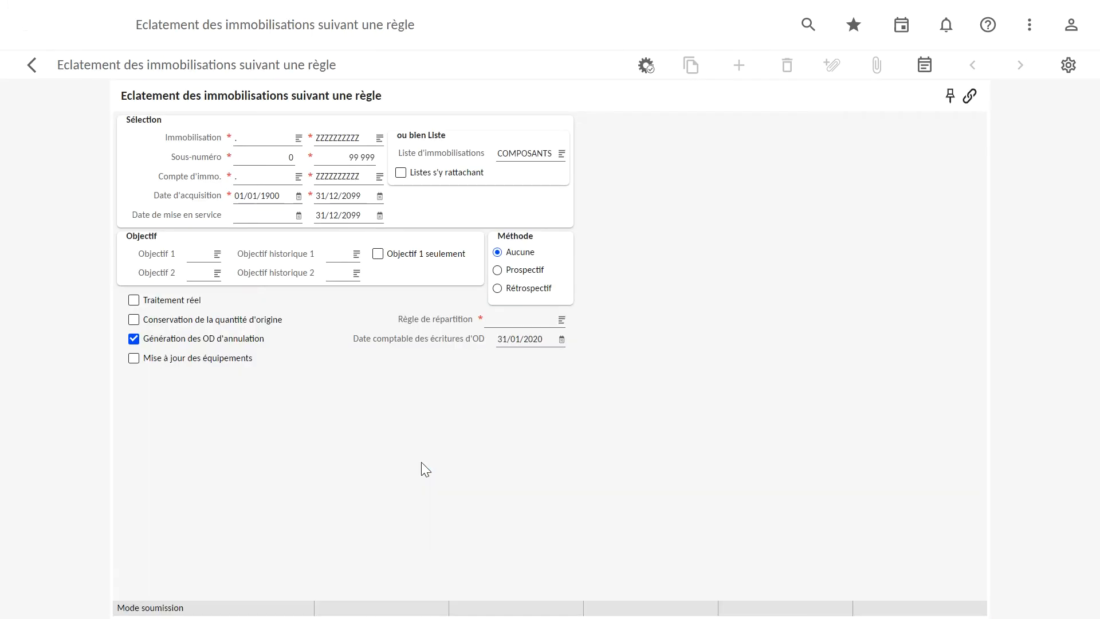
click(518, 150)
click(176, 303)
click(508, 319)
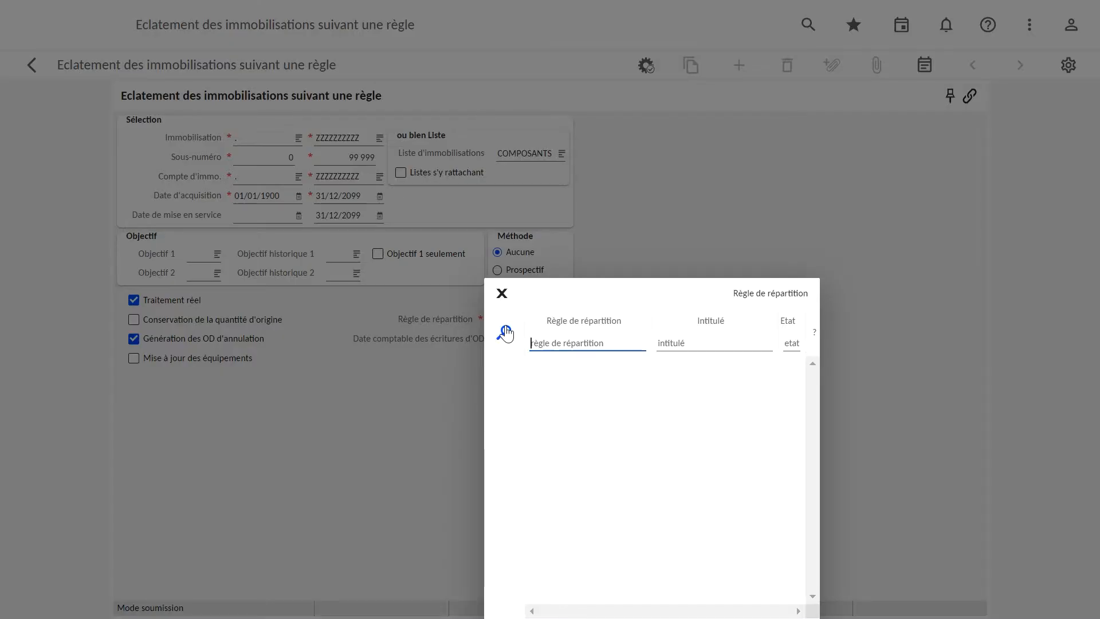
click(506, 332)
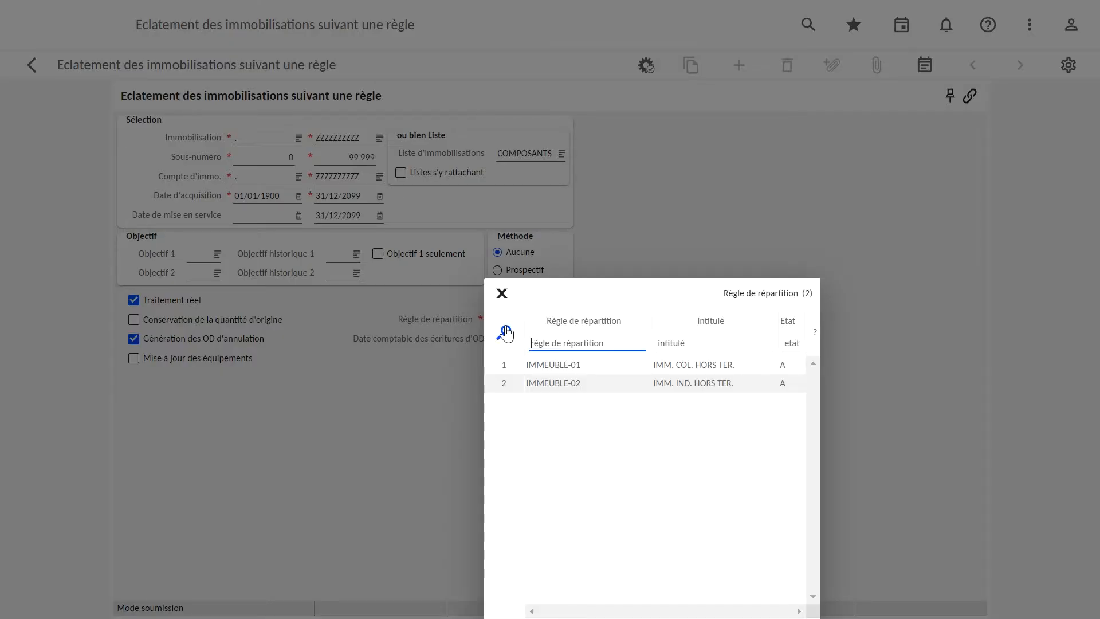
click(594, 367)
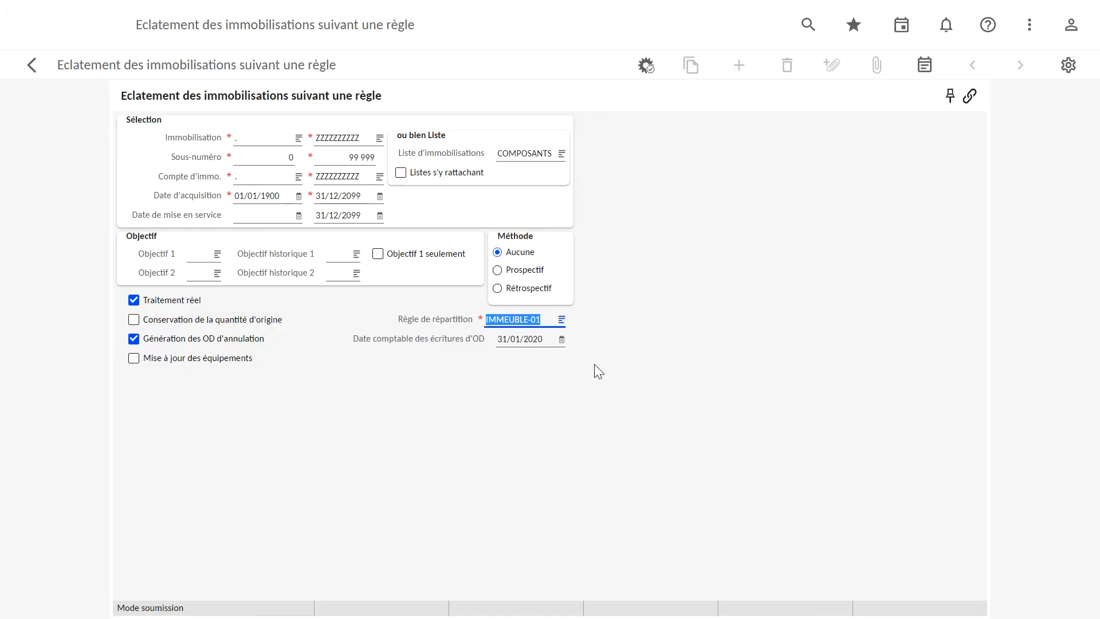
click(647, 68)
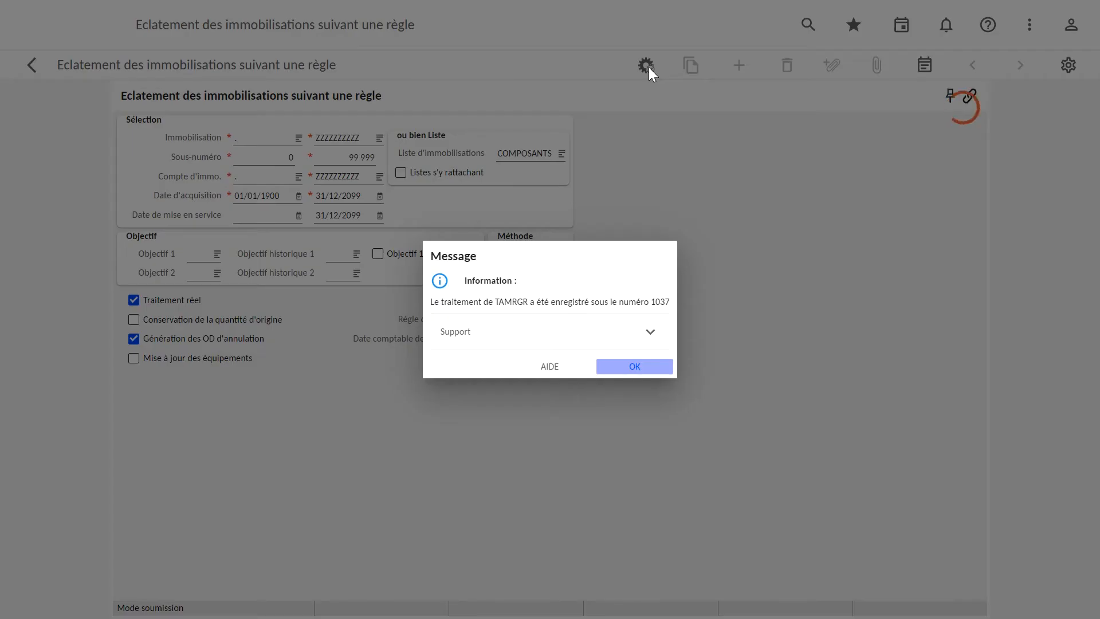
click(649, 373)
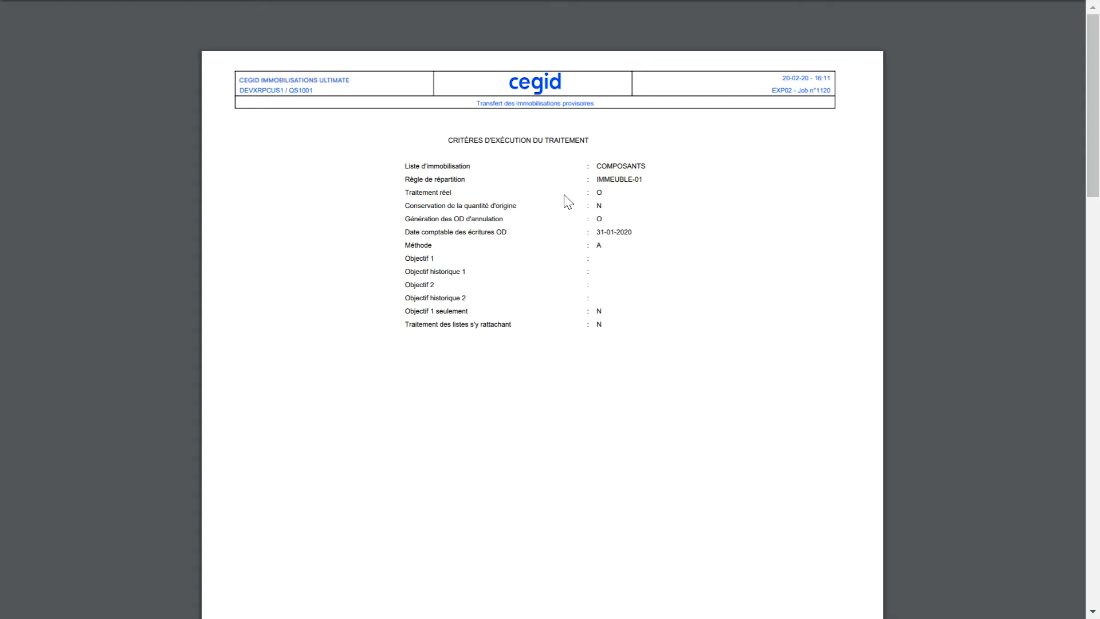
Read the breakdown report's execution criteria and the component lines generated for asset CONS000008.
scroll(558, 207, down, 15)
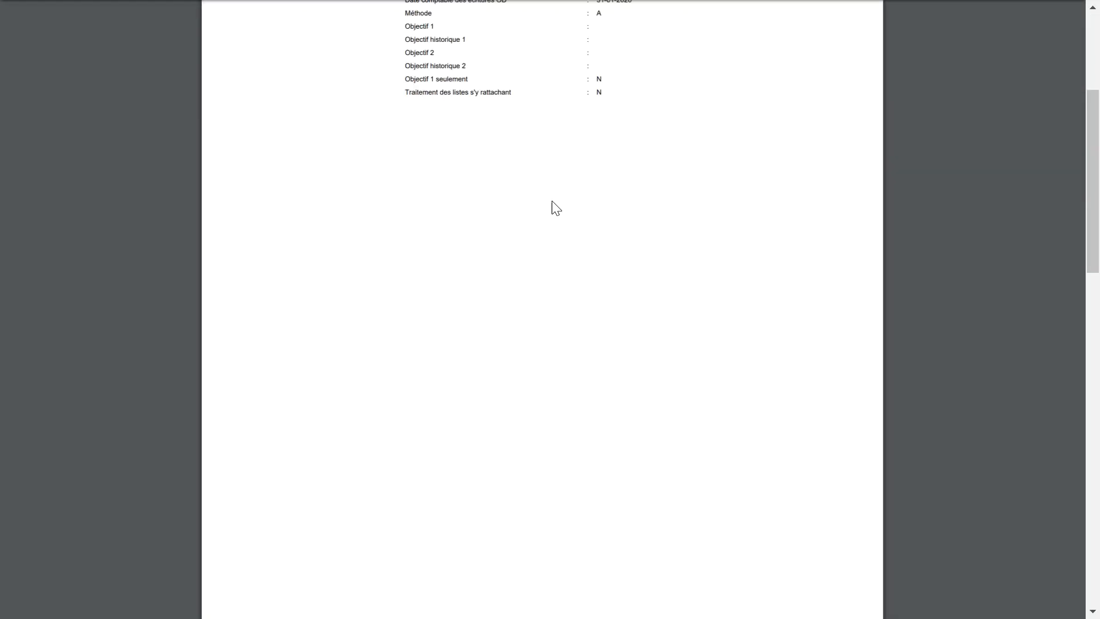
scroll(545, 221, down, 3)
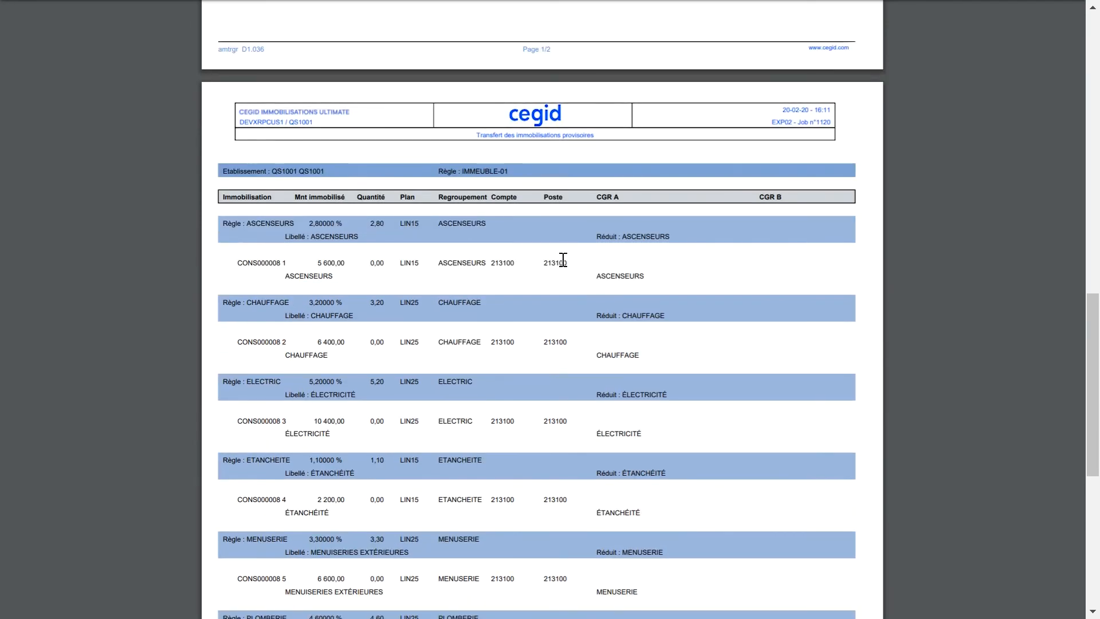
scroll(553, 261, down, 1)
scroll(553, 261, down, 6)
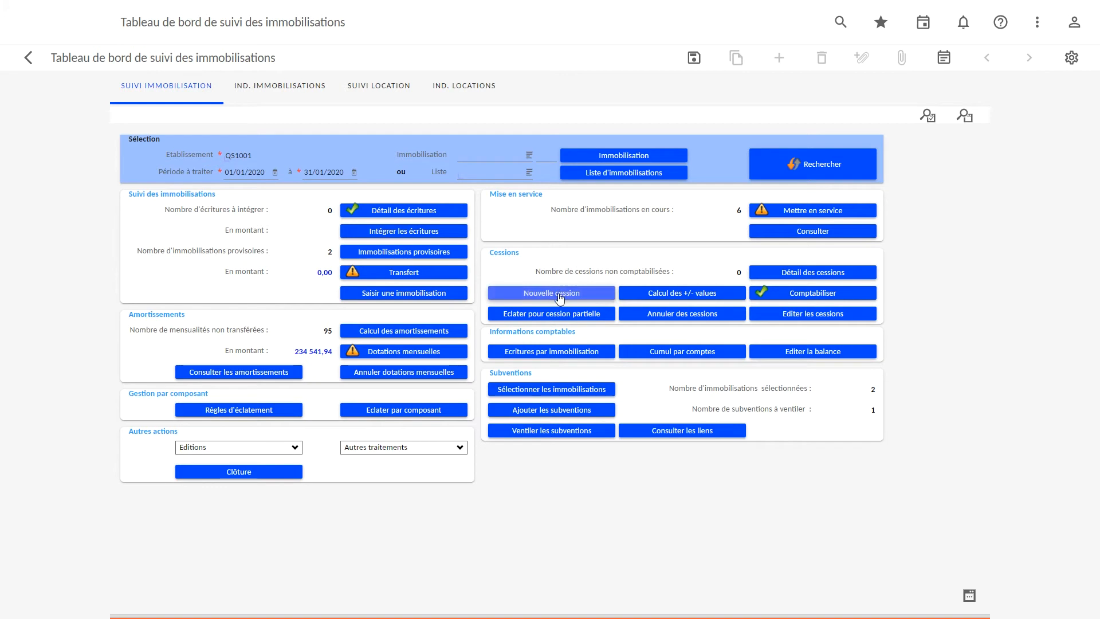
Start a new disposal (Nouvelle cession) for asset MIND000002.
click(558, 294)
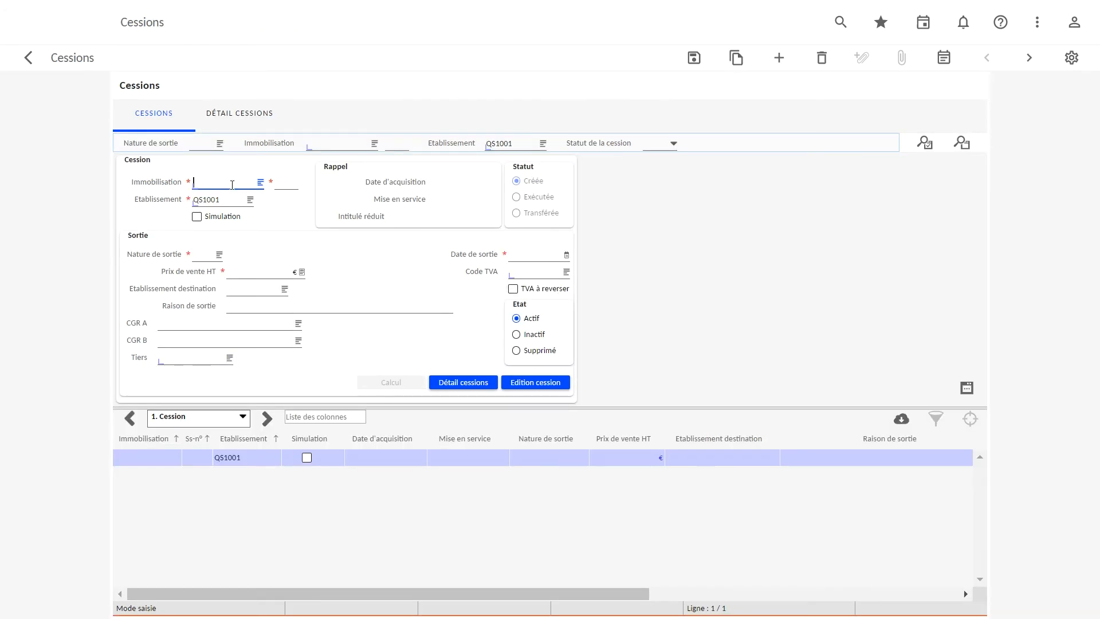
text(MIND000002)
key(Tab)
key(Tab)
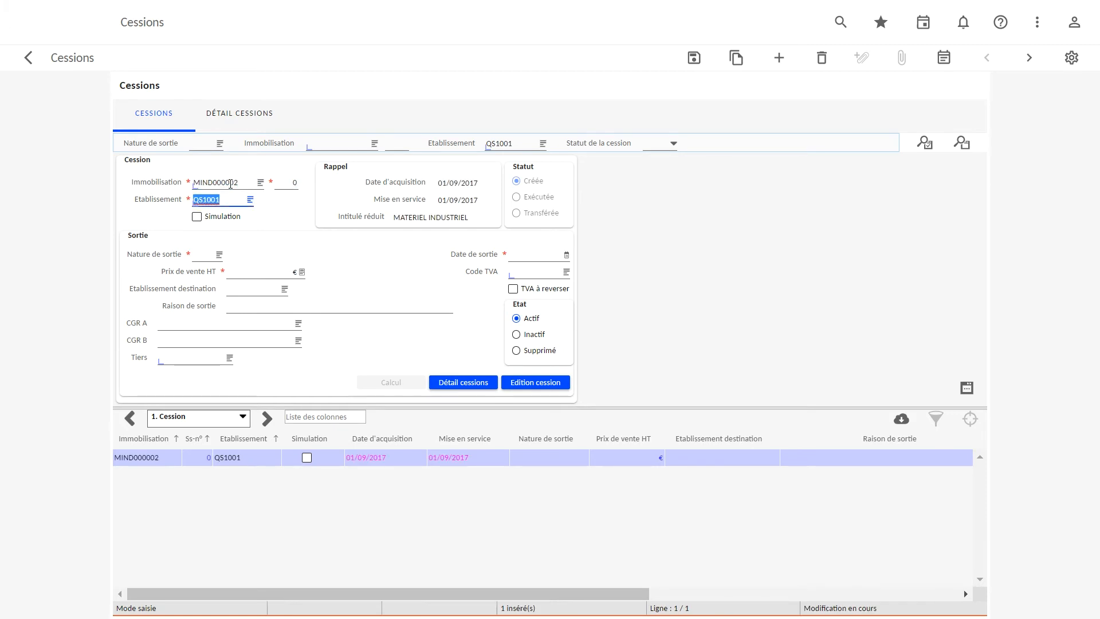
Set exit nature R (Rebut), sale price 0,00 €, reason "Mise en rebut" and exit date 23/01/2020, and save the disposal.
click(205, 252)
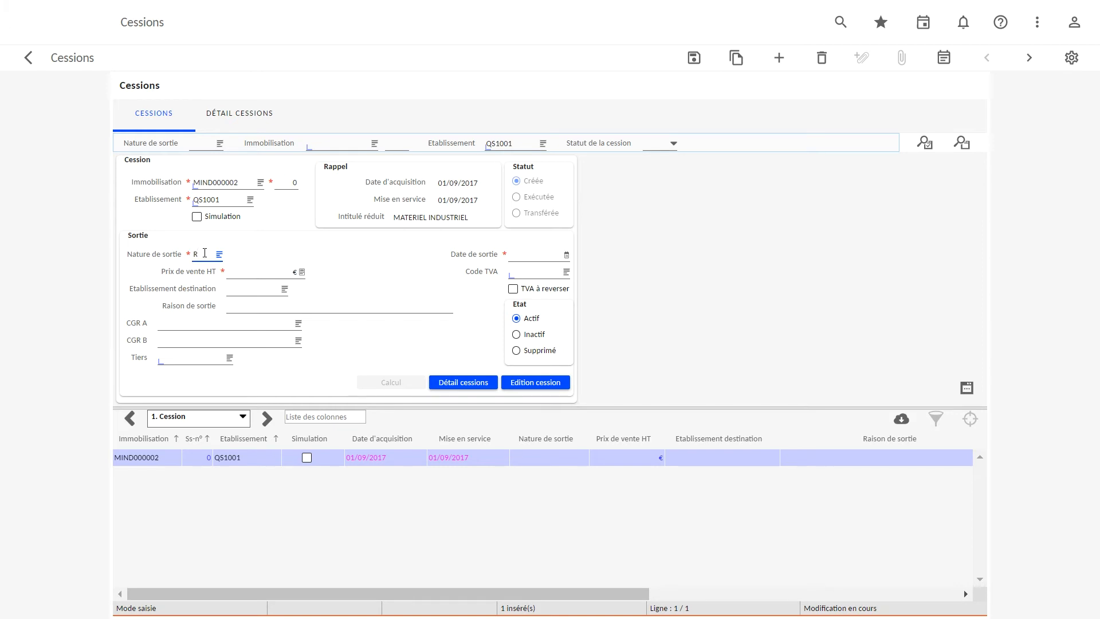
click(271, 271)
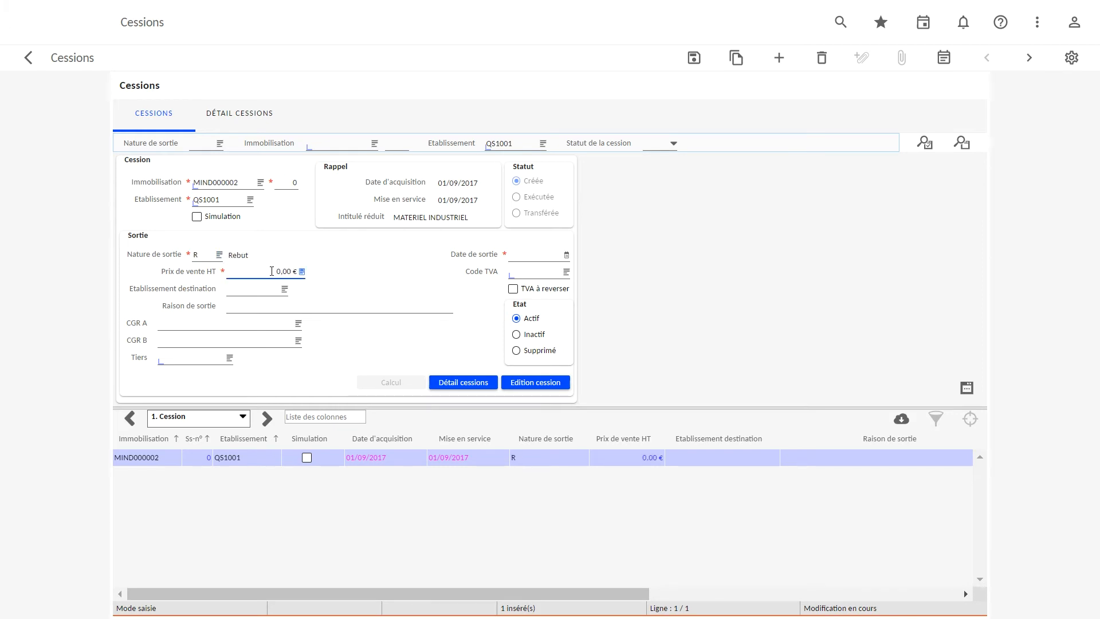
click(265, 308)
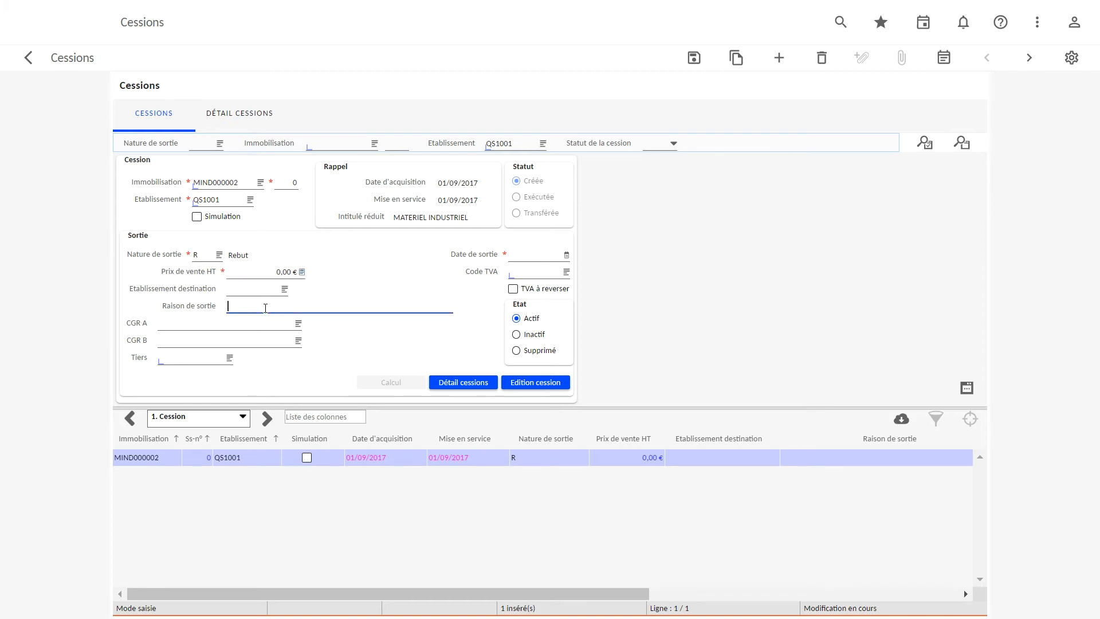
text(MIse e)
click(530, 255)
text(23)
key(Tab)
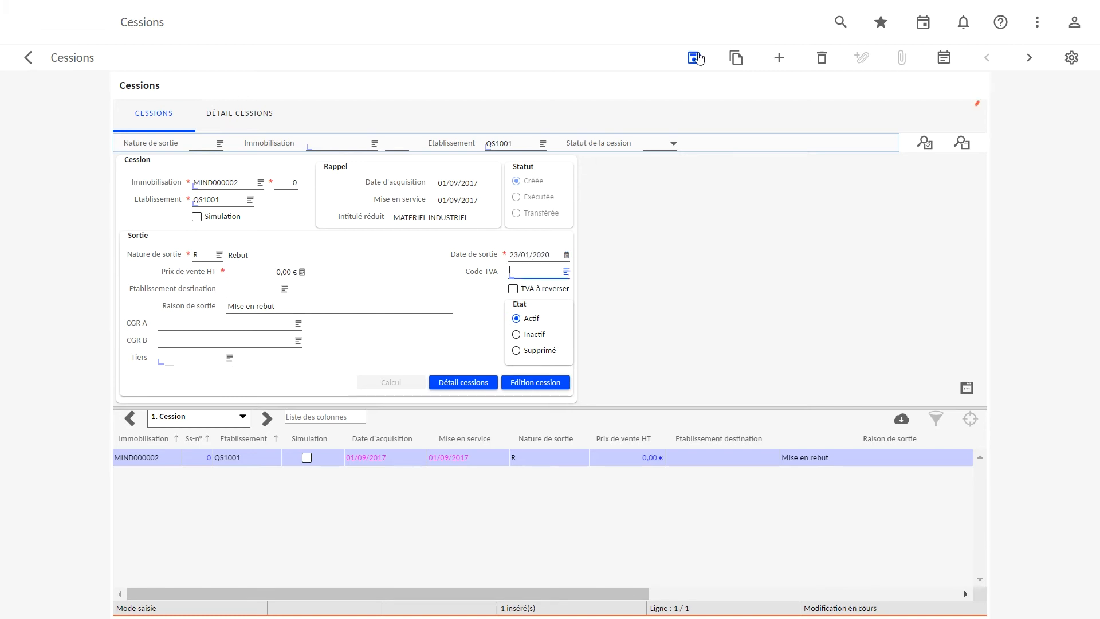
click(696, 57)
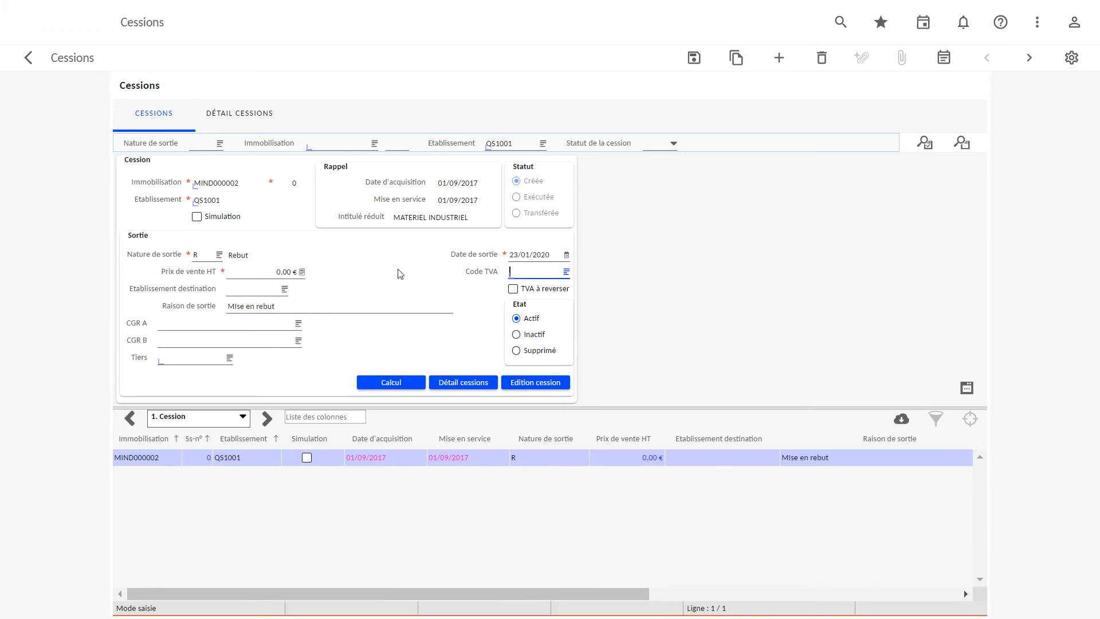
Run the calculation for the MIND000002 disposal and consult its disposal details.
click(384, 384)
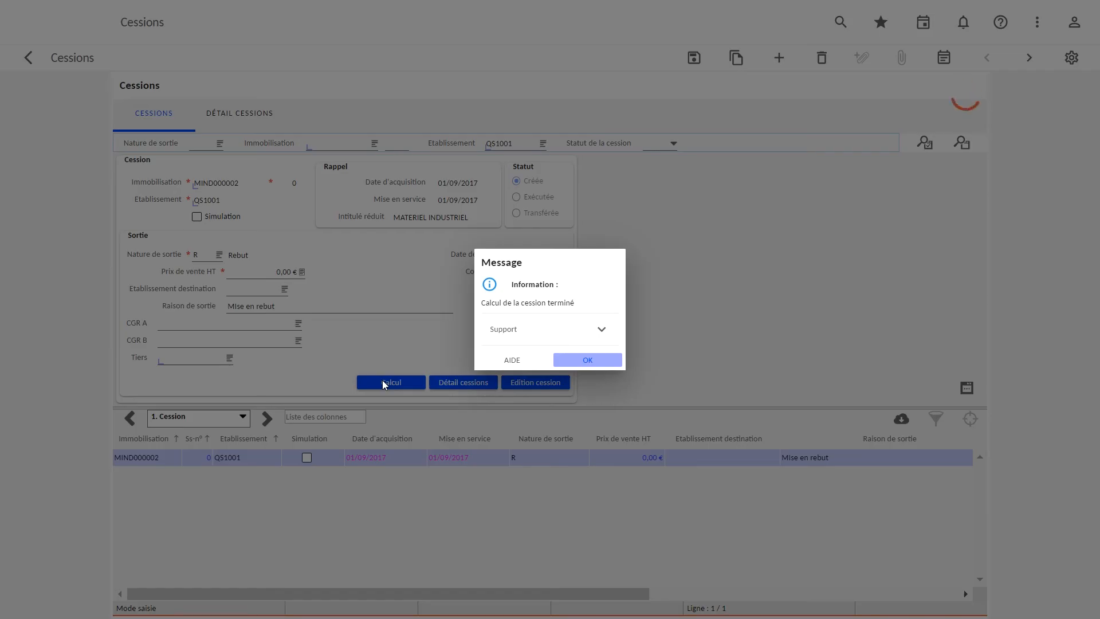
click(583, 369)
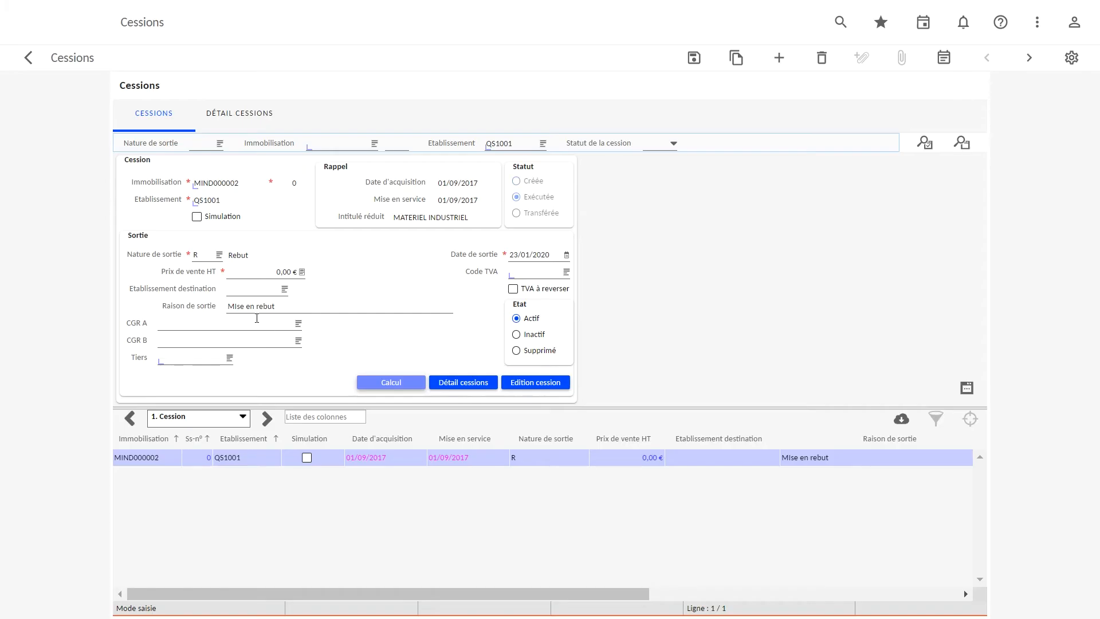
click(243, 126)
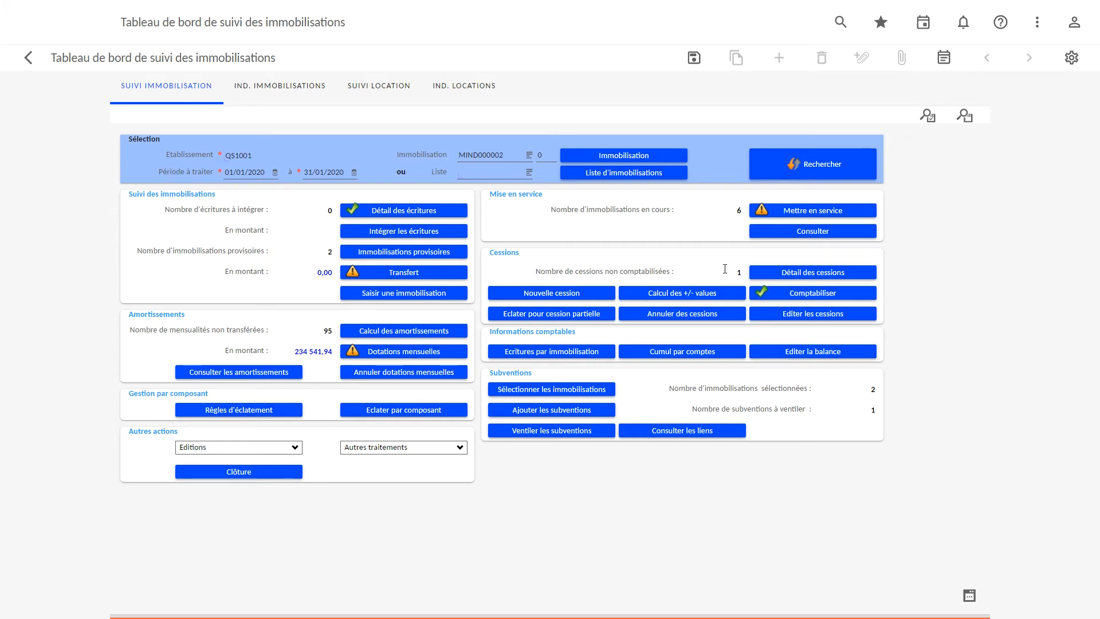
Submit the accounting transfer of the MIND000002 disposal as real processing (Traitement réel), keeping subsidies taken into account.
click(824, 294)
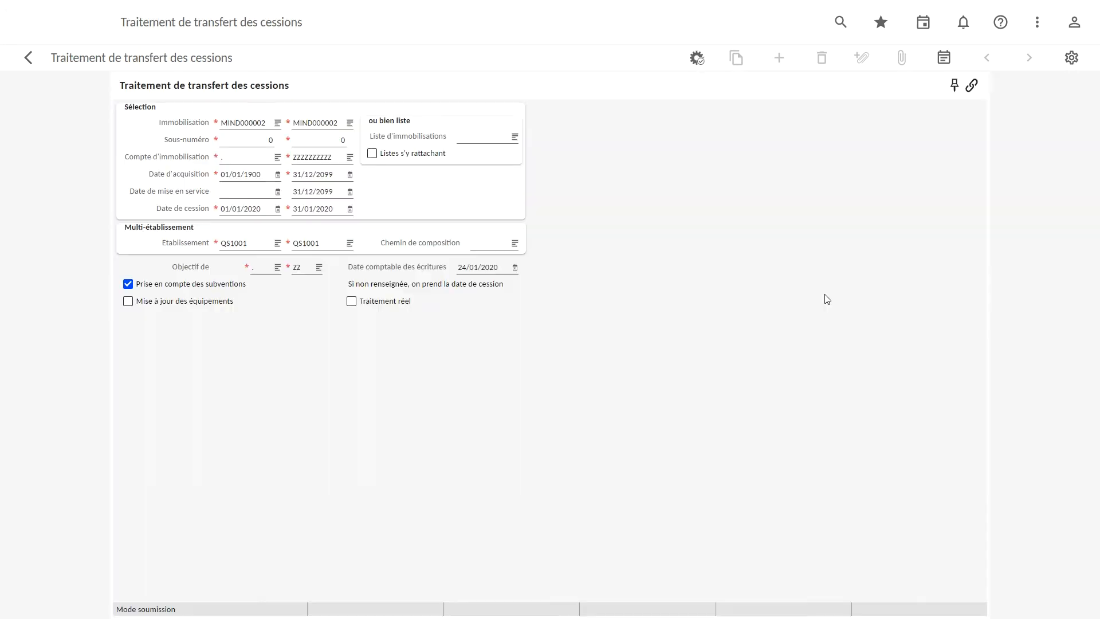
click(496, 267)
click(374, 303)
click(696, 60)
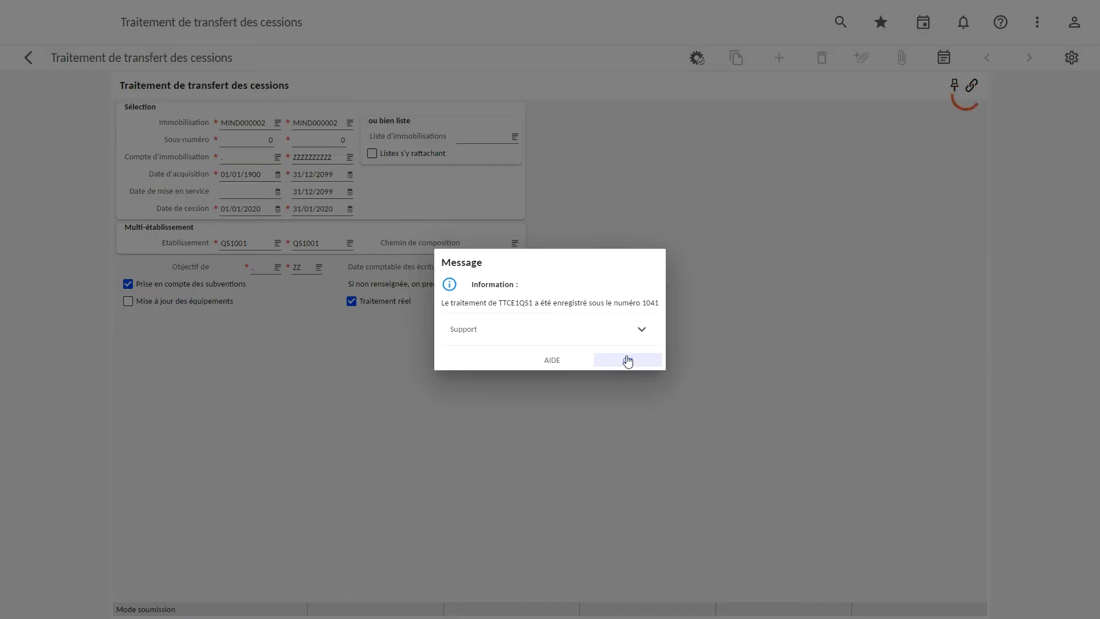
click(626, 359)
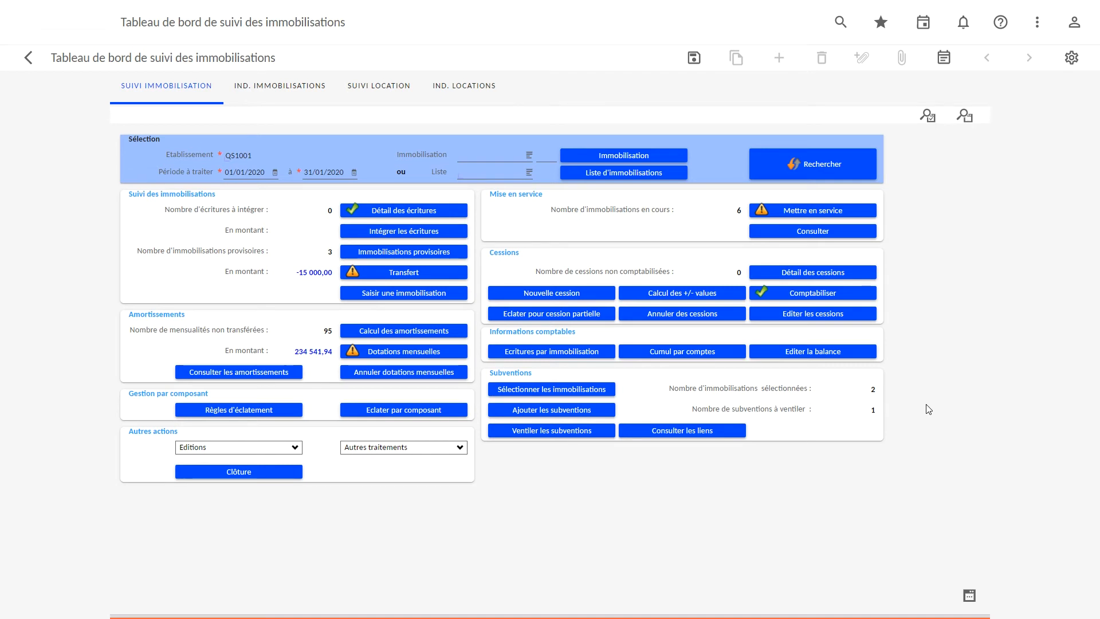
Switch to lease tracking (Suivi location) and open the simplified contract entry form.
click(381, 88)
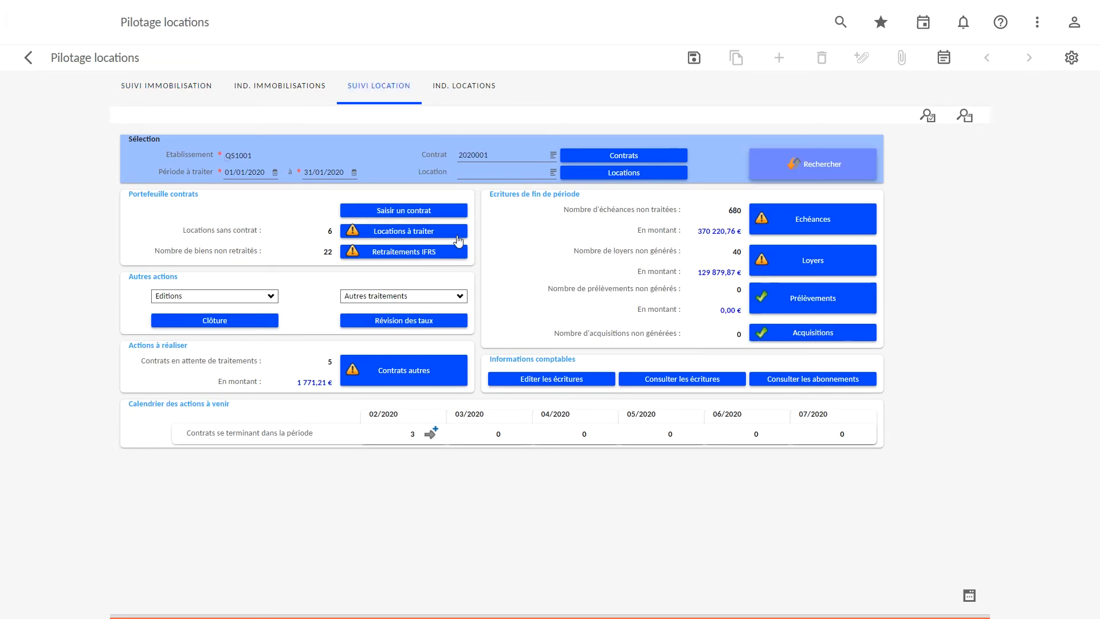
click(416, 215)
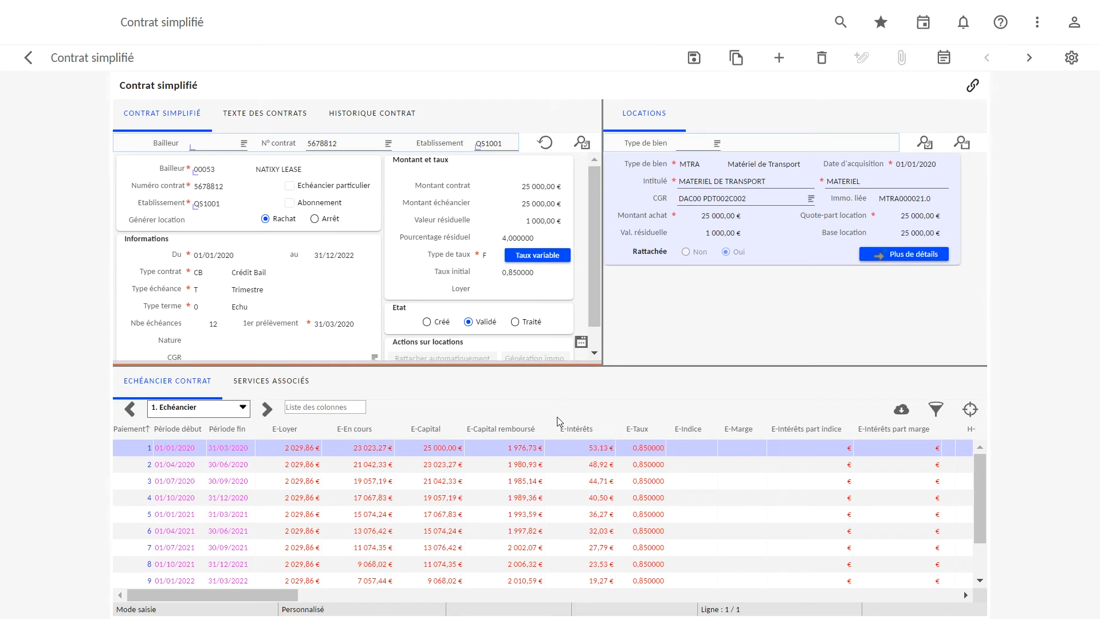
Check the interest amount of the fourth payment in the contract schedule and return to the lease tracking dashboard.
click(579, 497)
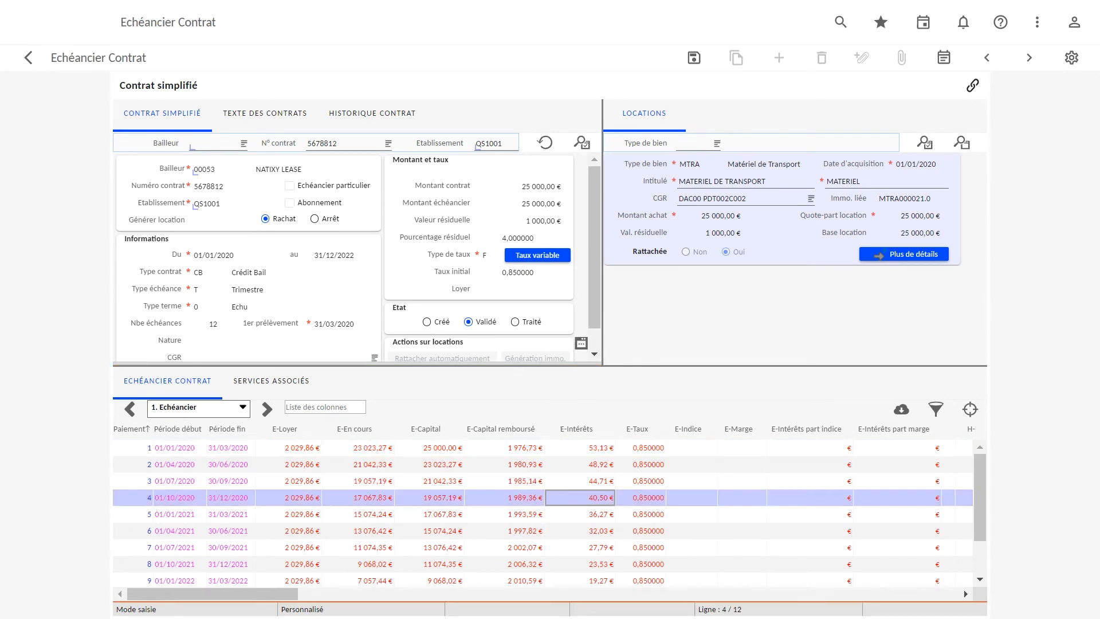
click(30, 58)
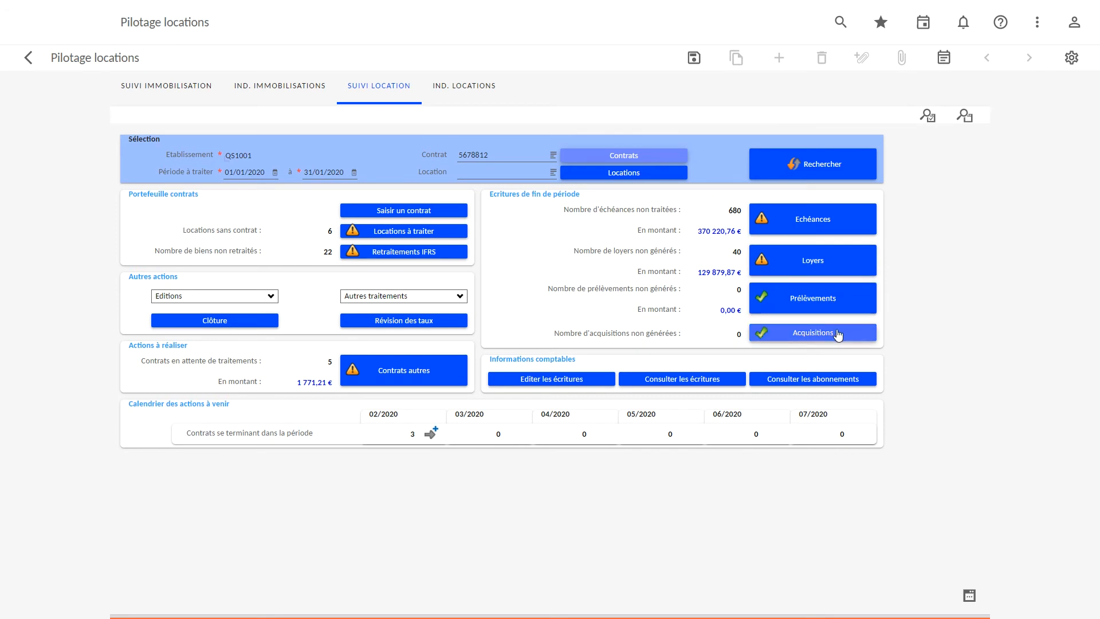
click(816, 380)
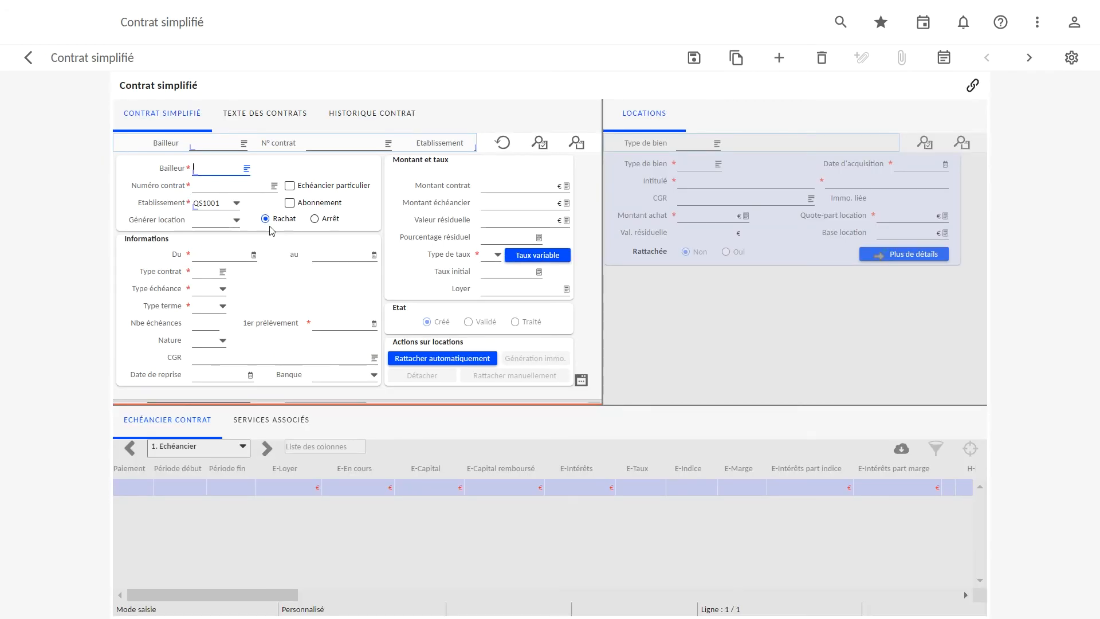
Choose NATIXY LEASE as the lessor (Bailleur) of the new simplified contract and enter the contract number.
double_click(228, 170)
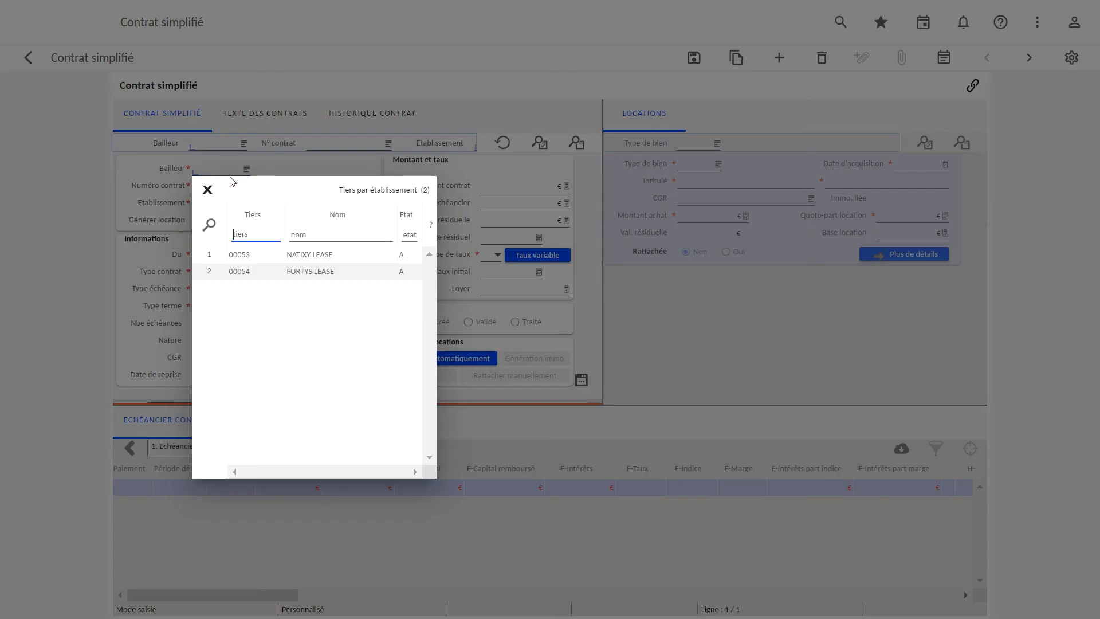
double_click(258, 252)
click(229, 188)
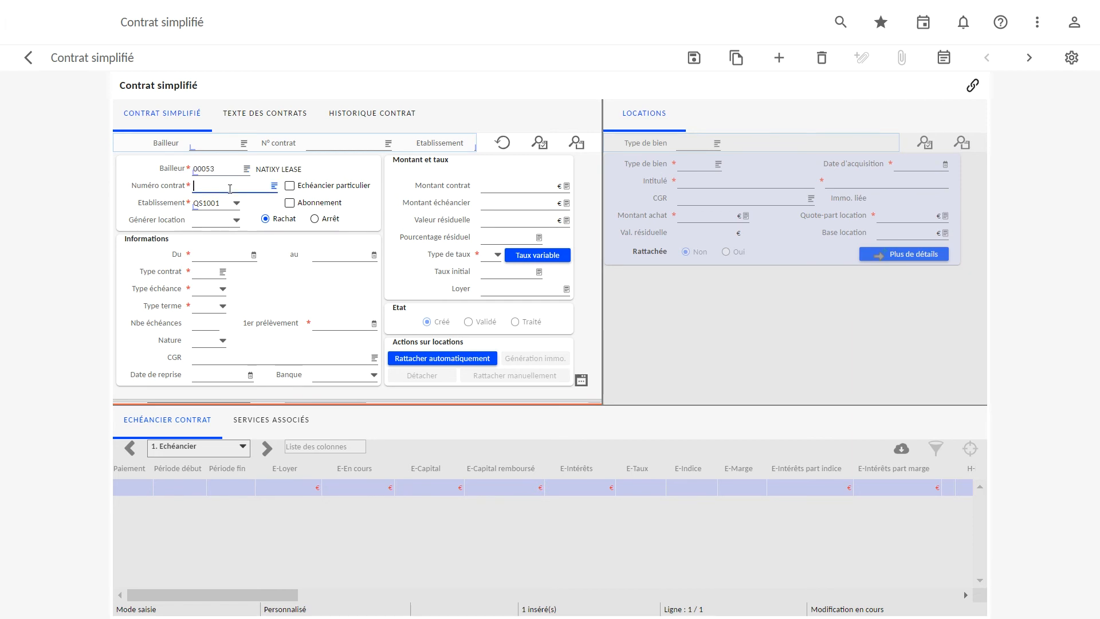
text(5678812)
Set the contract period from 01/01/2020 to 31/12/2022.
click(227, 255)
text(0)
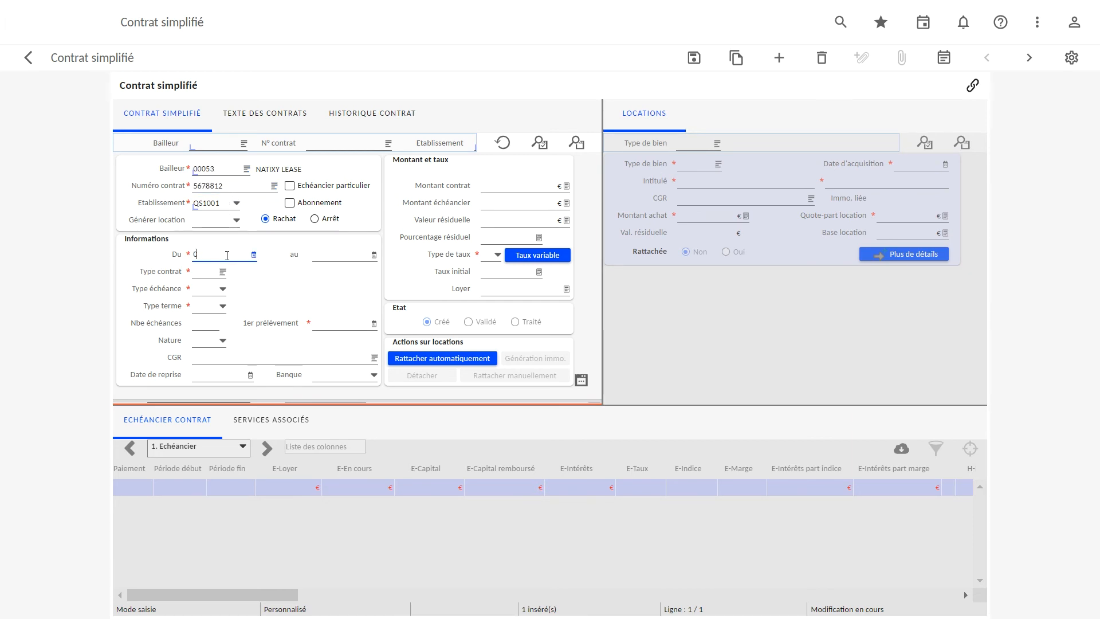
text(1/01/2020)
key(Tab)
text(31/12/2)
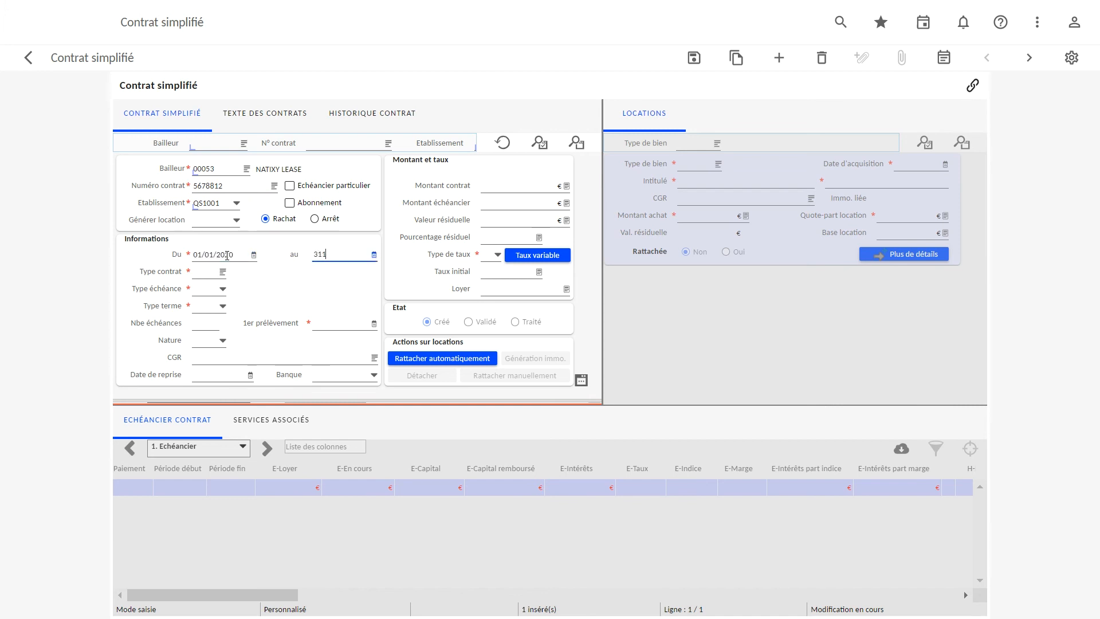
text(022)
Set the contract type to CB (Crédit Bail), the instalment type to T (Trimestre) and the term type to 0 (Echu).
click(218, 273)
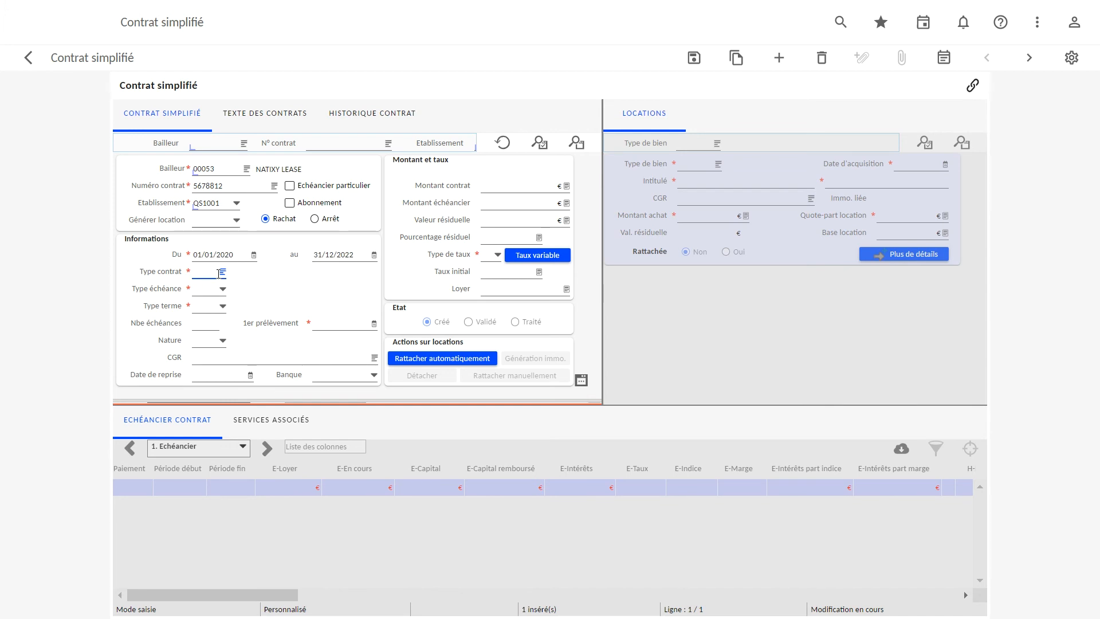
text(CB)
key(Tab)
text(T)
key(Tab)
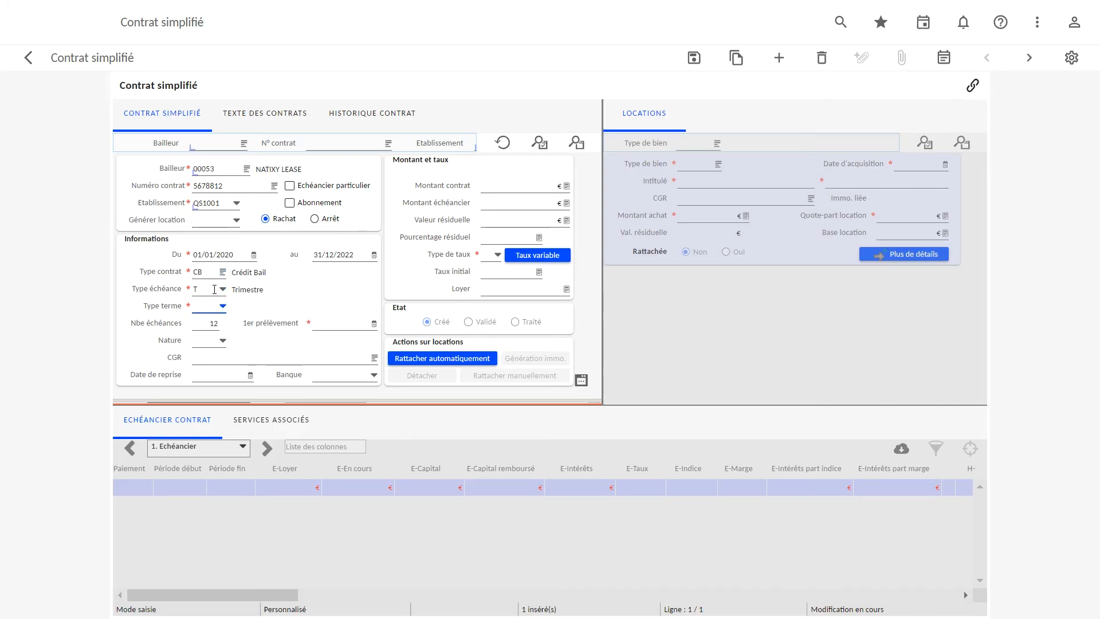
click(223, 306)
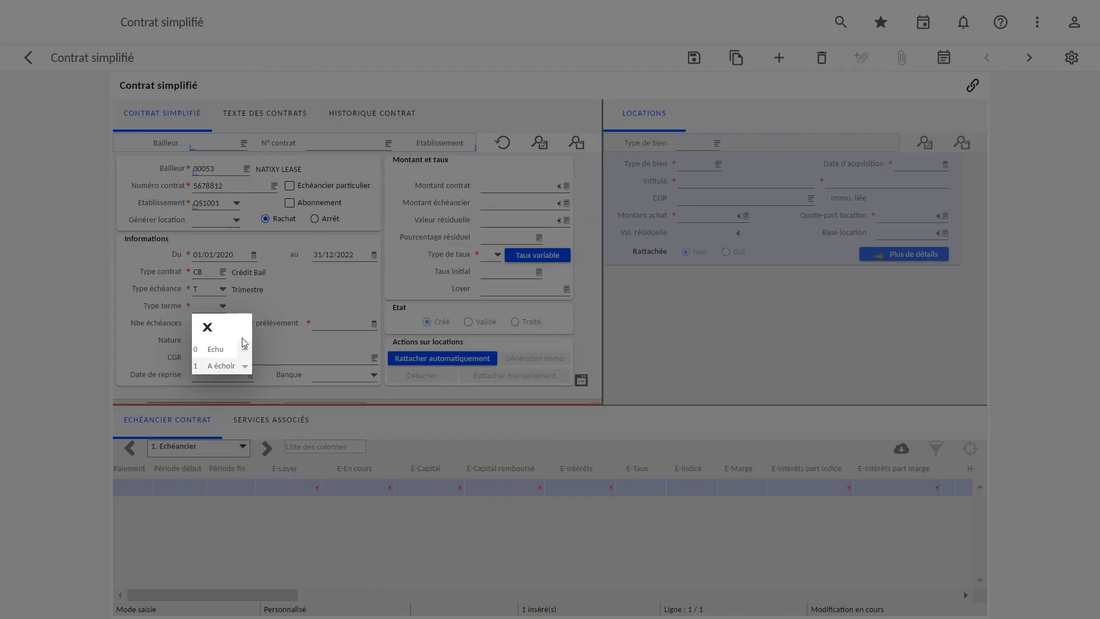
click(216, 350)
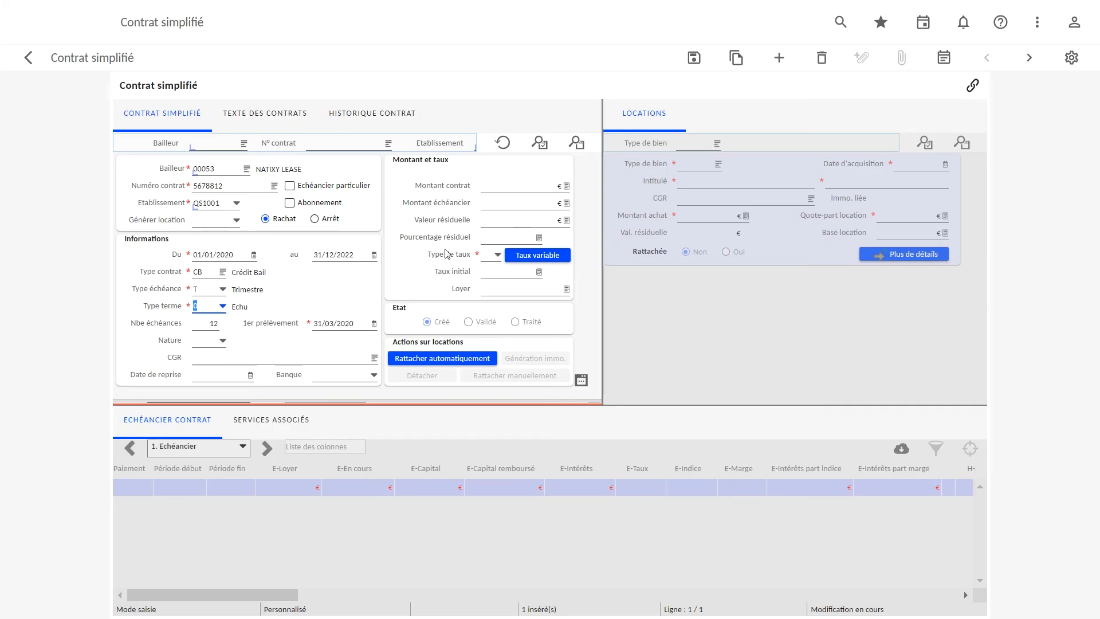
Set the contract amount to 25 000 € and the residual value to 1 000 €.
click(538, 182)
text(25000)
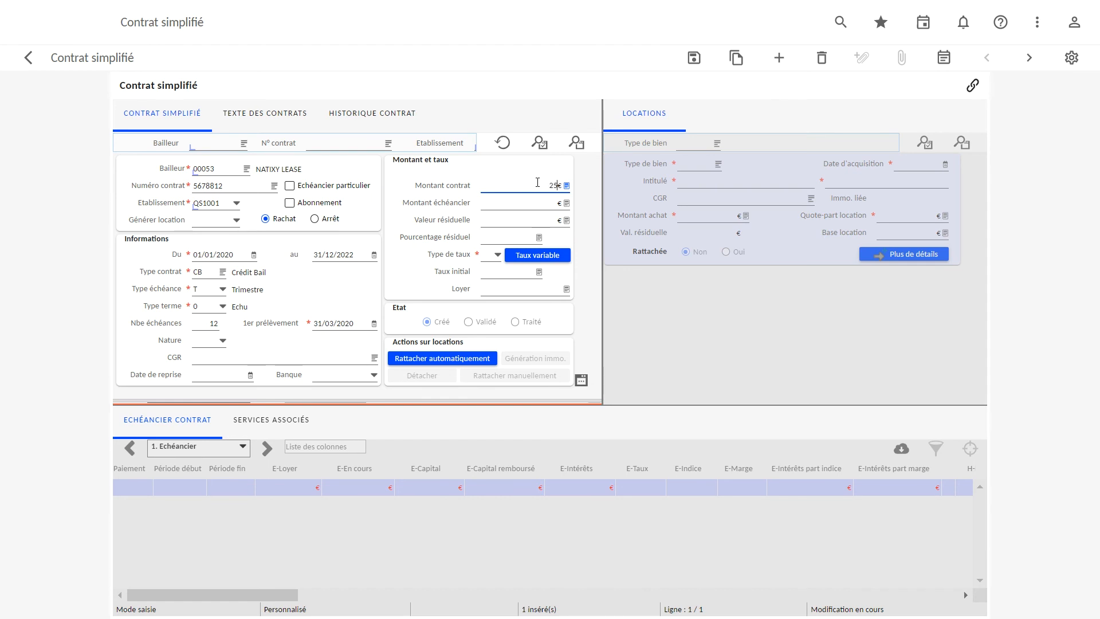
key(Tab)
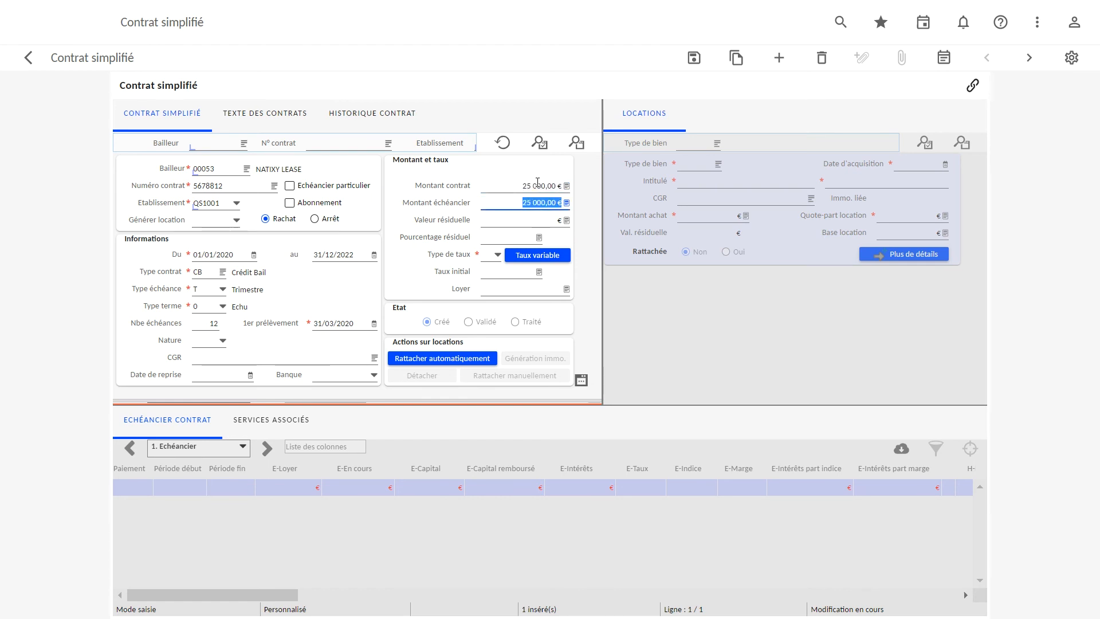
click(542, 220)
text(1 00)
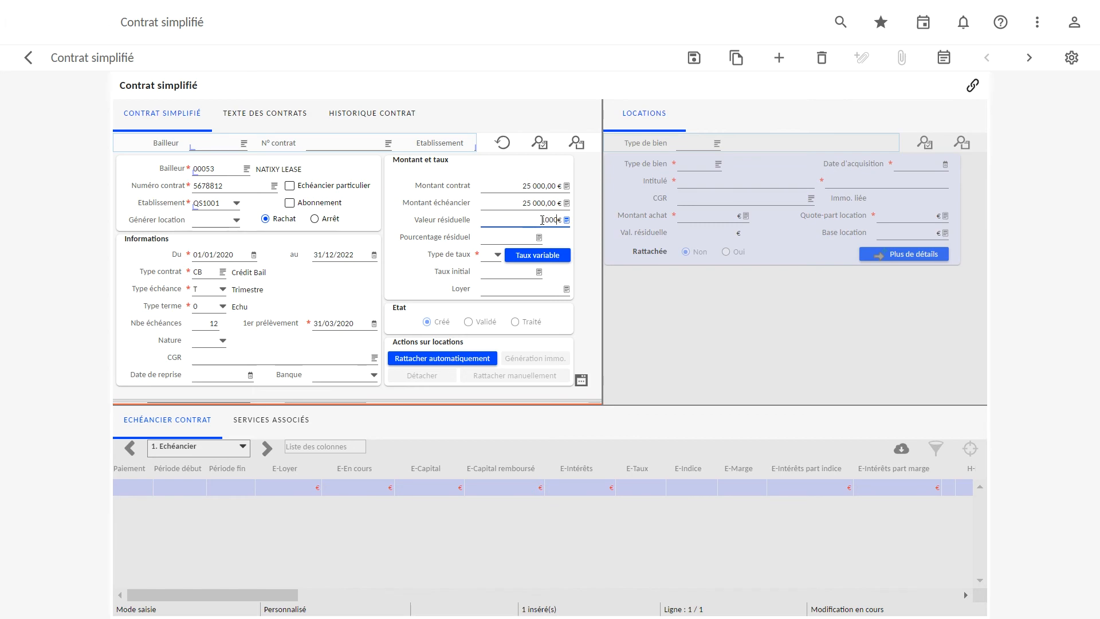
text(0)
key(Tab)
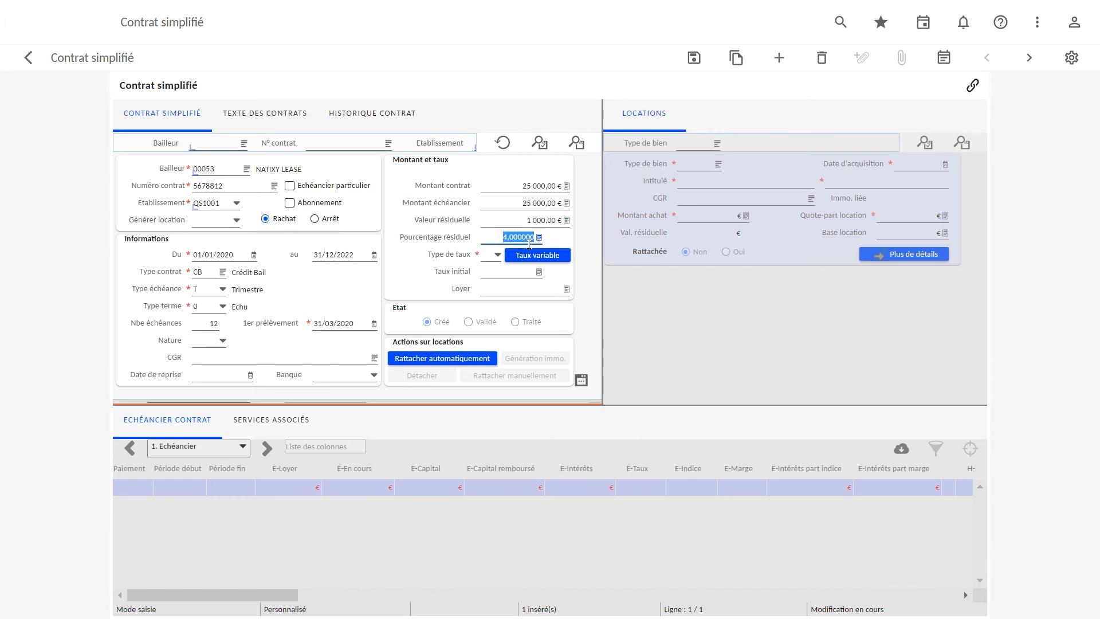
Set the rate type to F and the initial rate to 0,85, and save the contract.
click(497, 254)
click(508, 298)
click(492, 276)
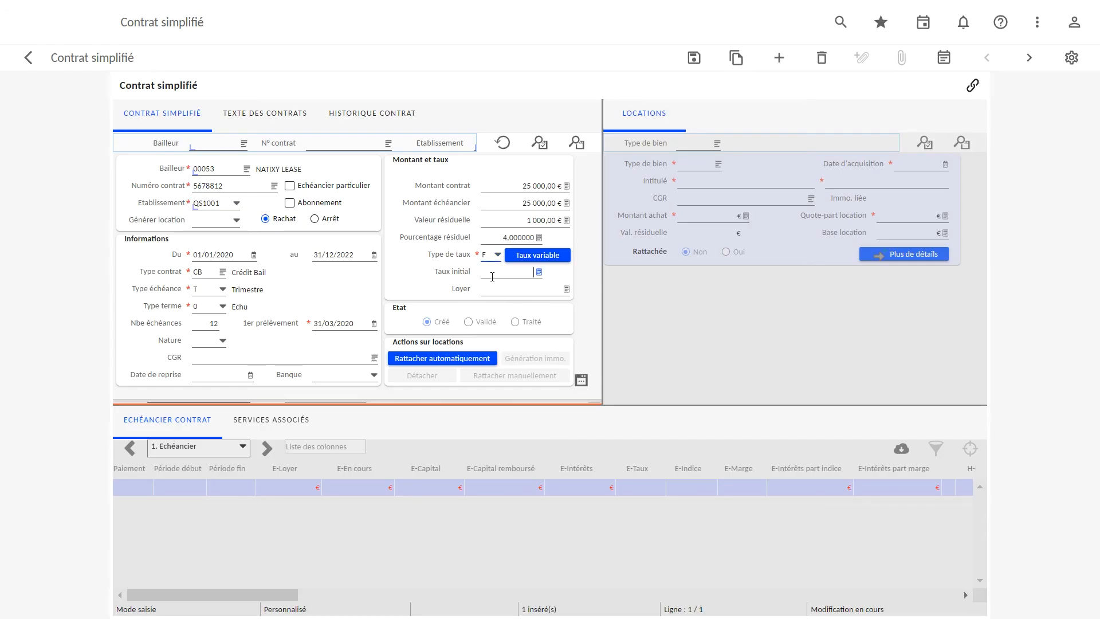
text(0,85)
key(Tab)
click(694, 57)
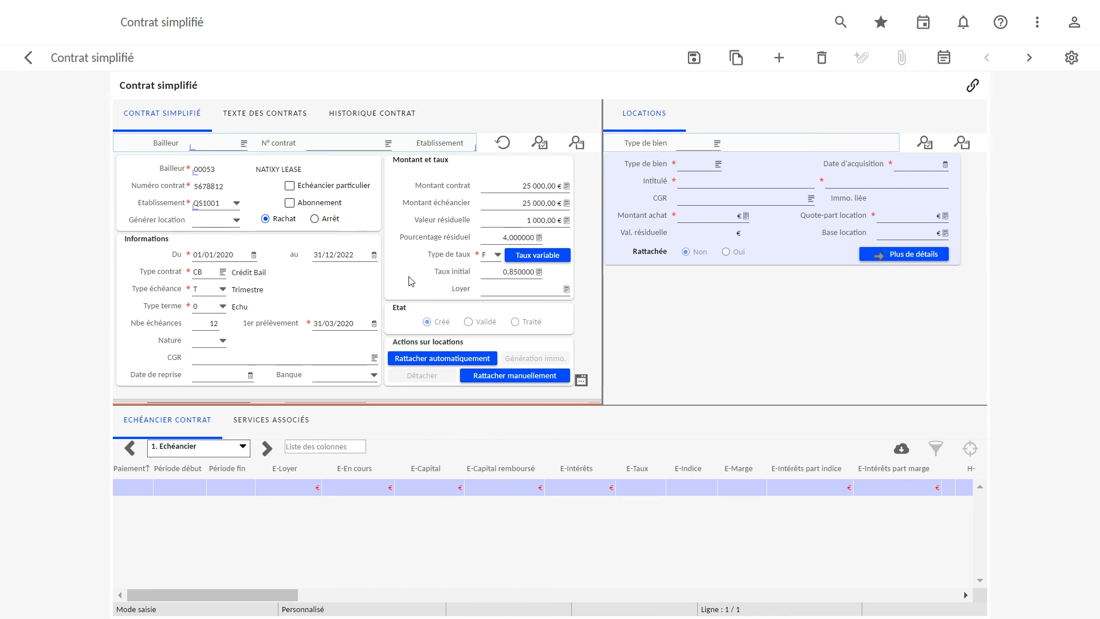
Describe the leased asset with type MTRA, acquisition date 01/01/2020 and titles MATERIEL DE TRANSPORT and MATERIEL.
click(703, 163)
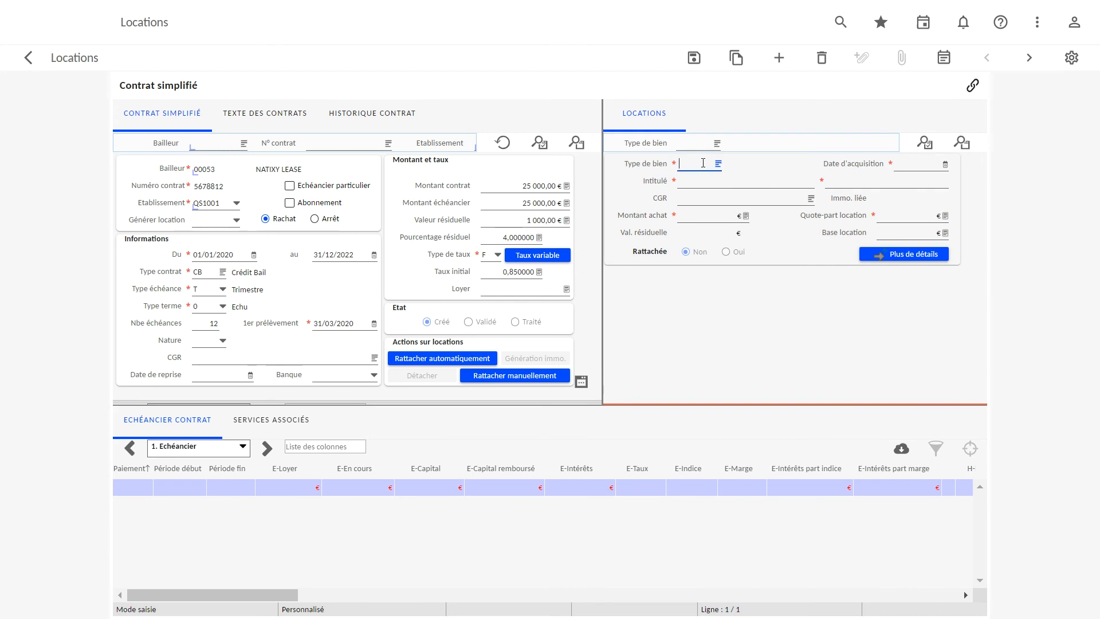
text(MTRA)
key(Tab)
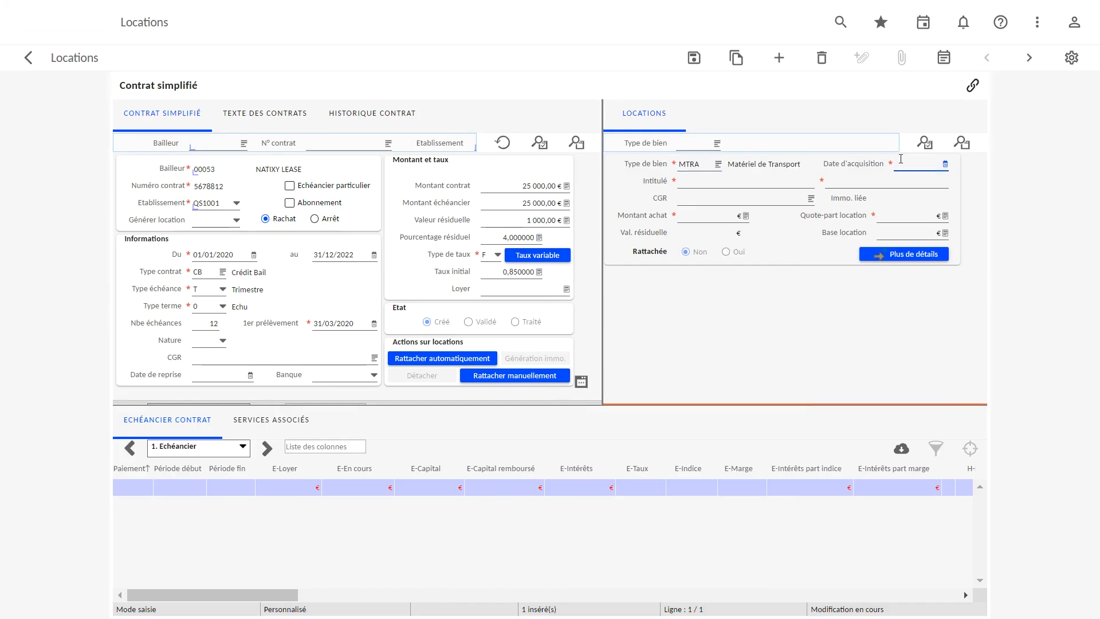
text(0101)
key(Tab)
text(MATER)
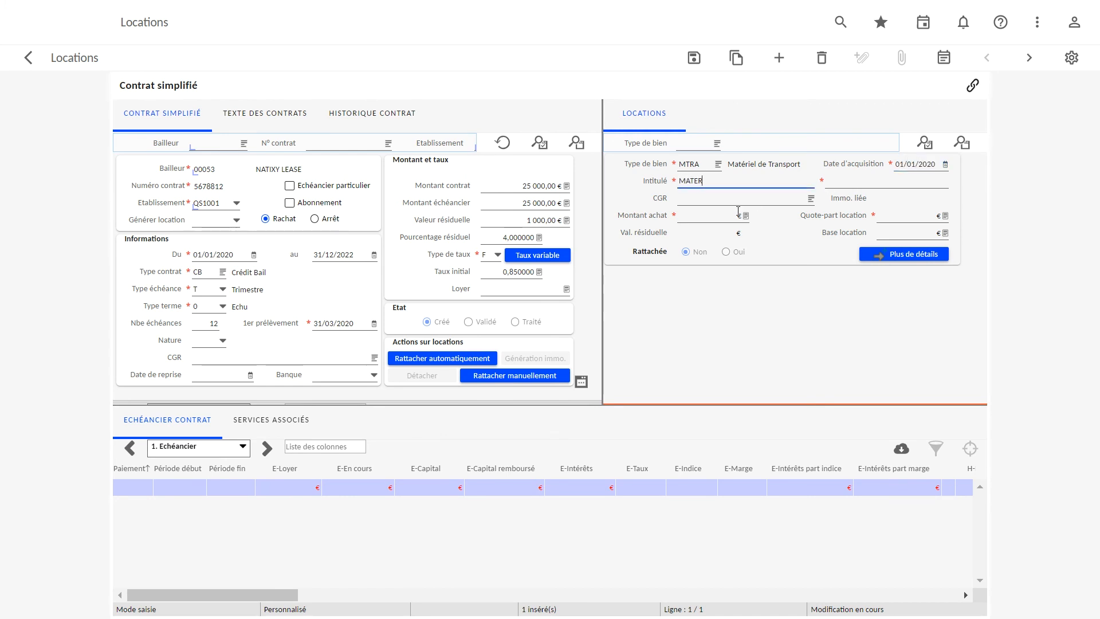
text(IEL DE TRANSPORT)
key(Tab)
text(MATERIEL)
Assign the CGR DAC00 PDT002C002 to the leased asset, found with the filter DAC%, and set its purchase amount to 25 000 €.
click(728, 203)
double_click(728, 202)
text(DAC%)
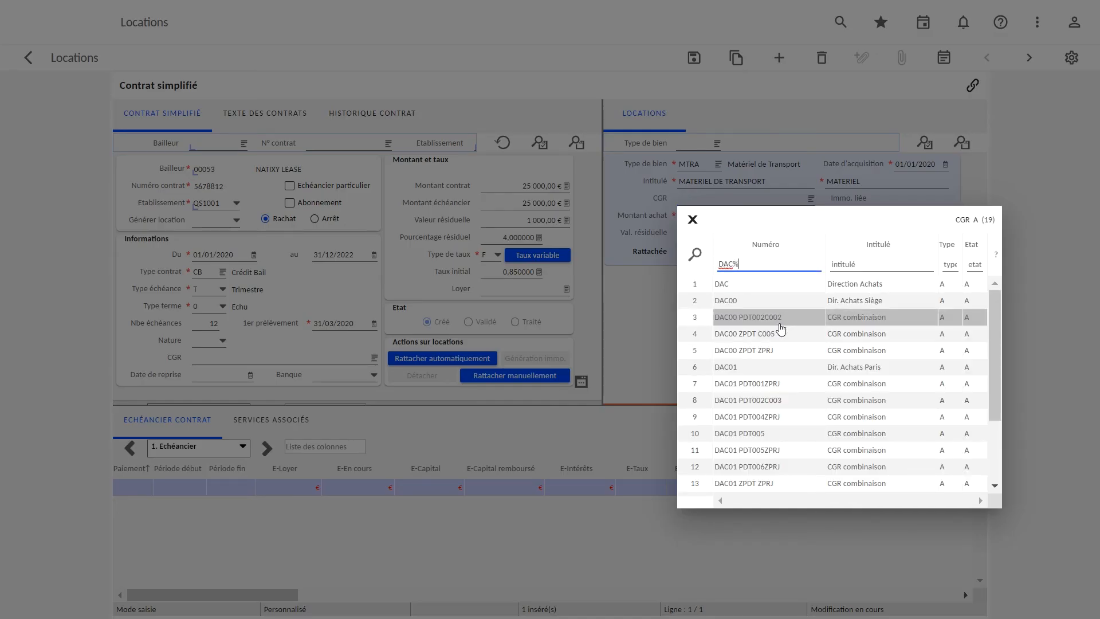
click(780, 324)
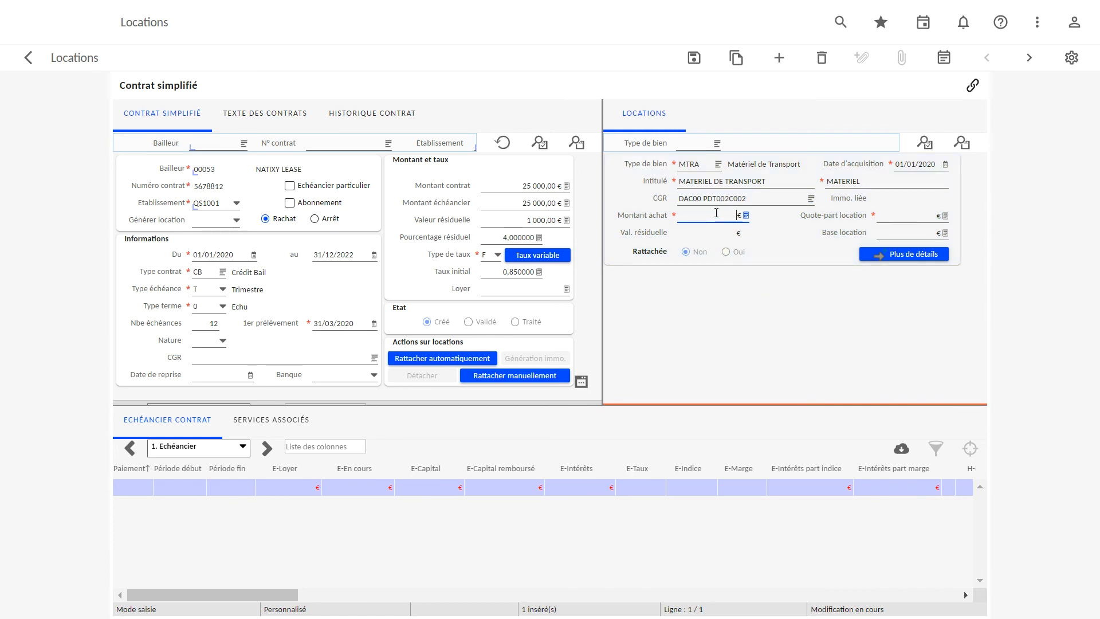
text(25 000)
key(Tab)
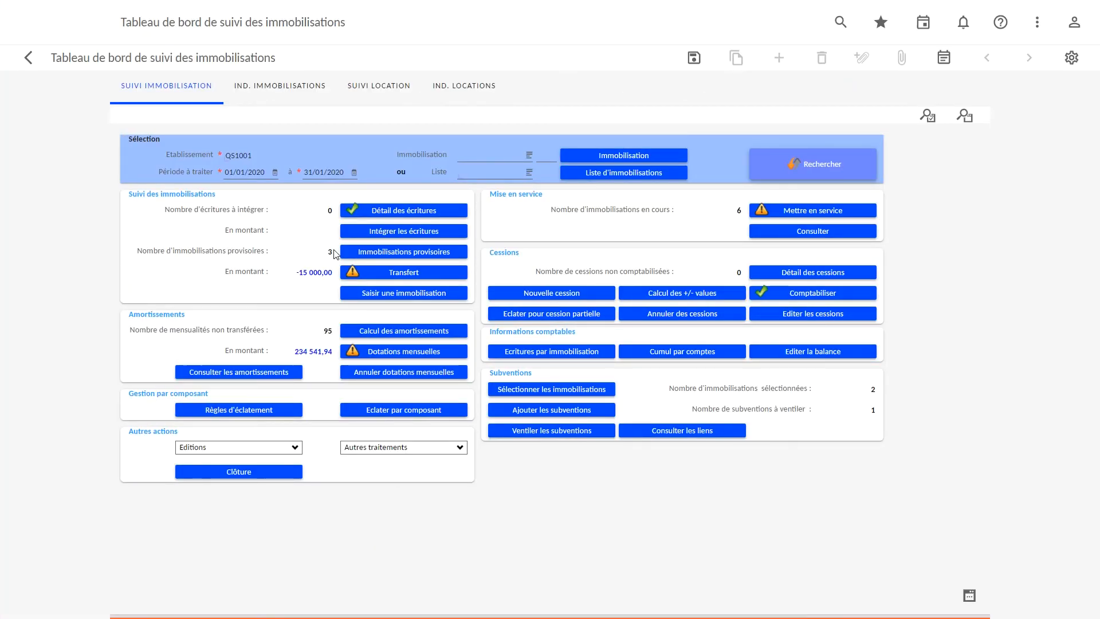
Display the fixed-asset indicator "Montant des acquisitions de l'exercice" as a pie chart (Camembert), and open the lease indicators.
click(296, 98)
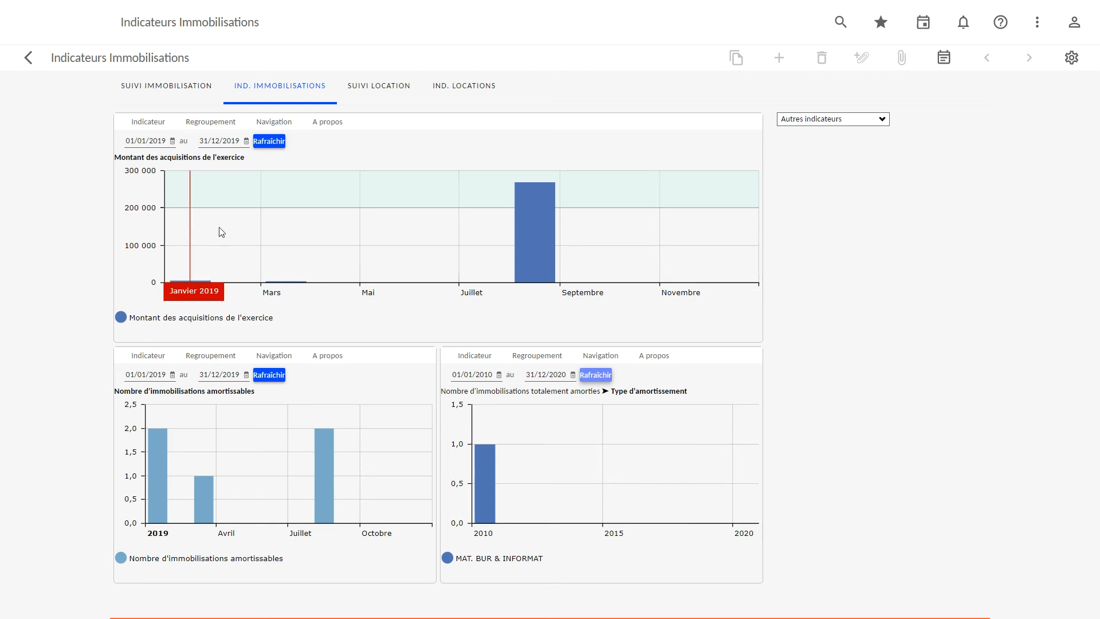
click(156, 130)
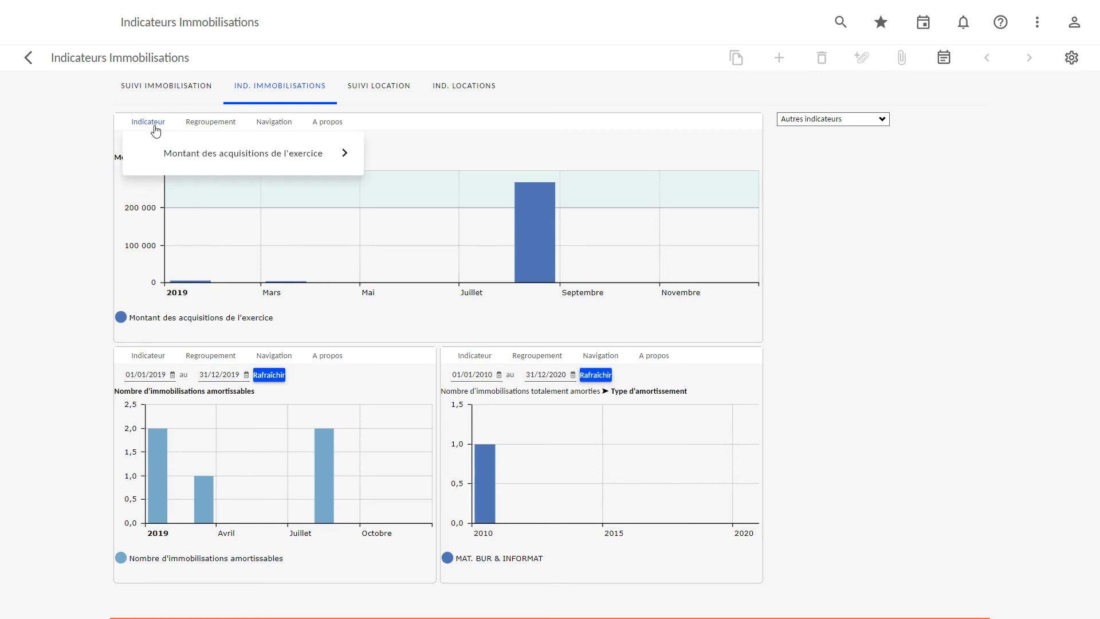
click(354, 158)
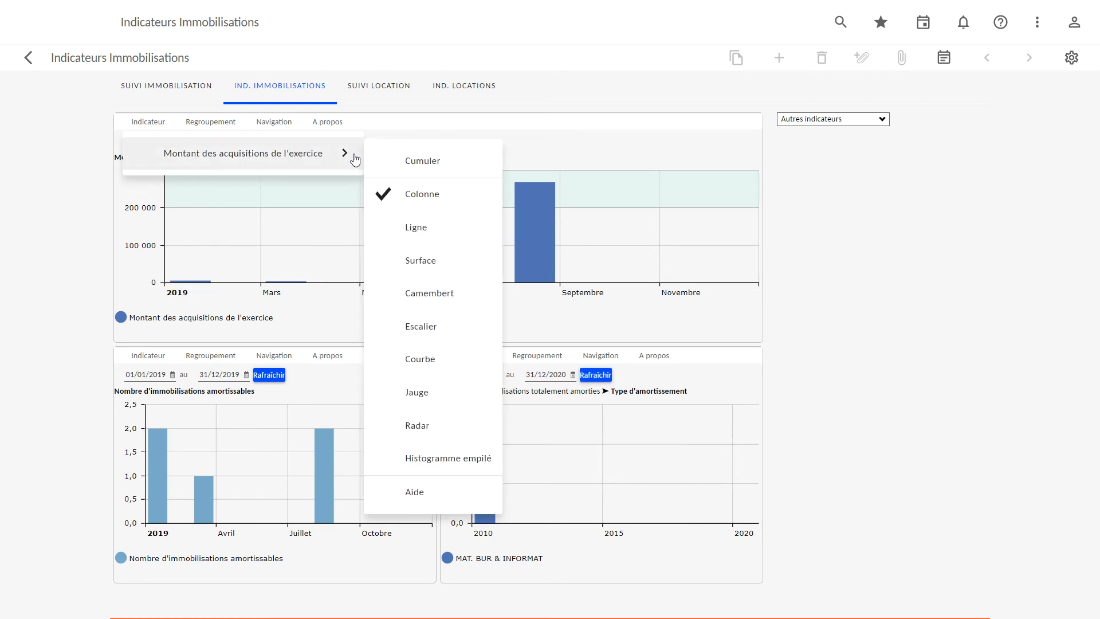
click(451, 292)
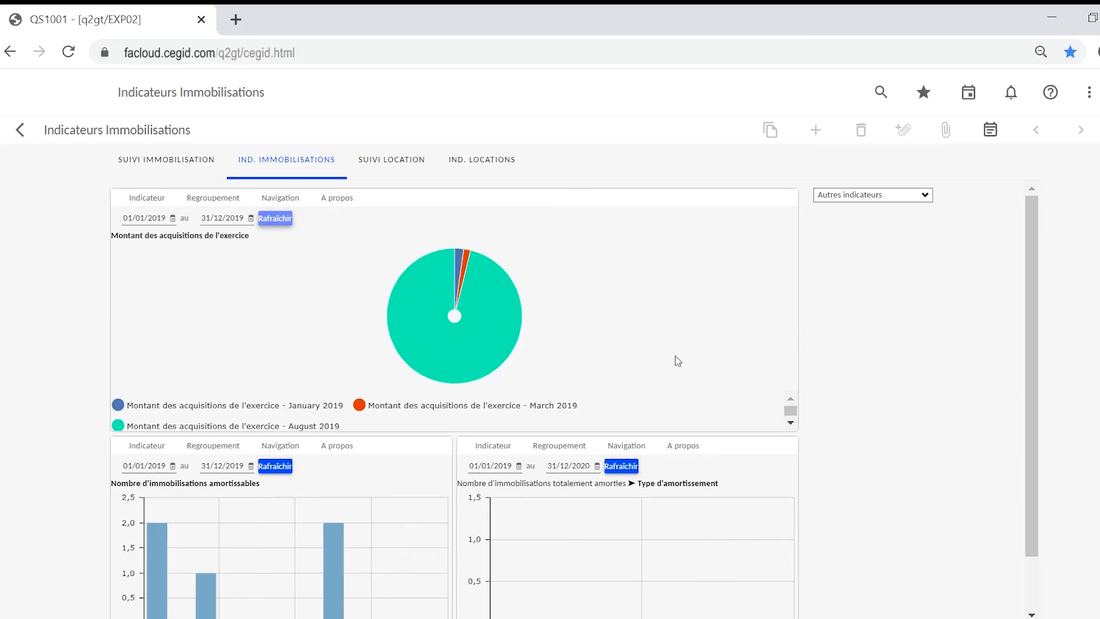
click(487, 173)
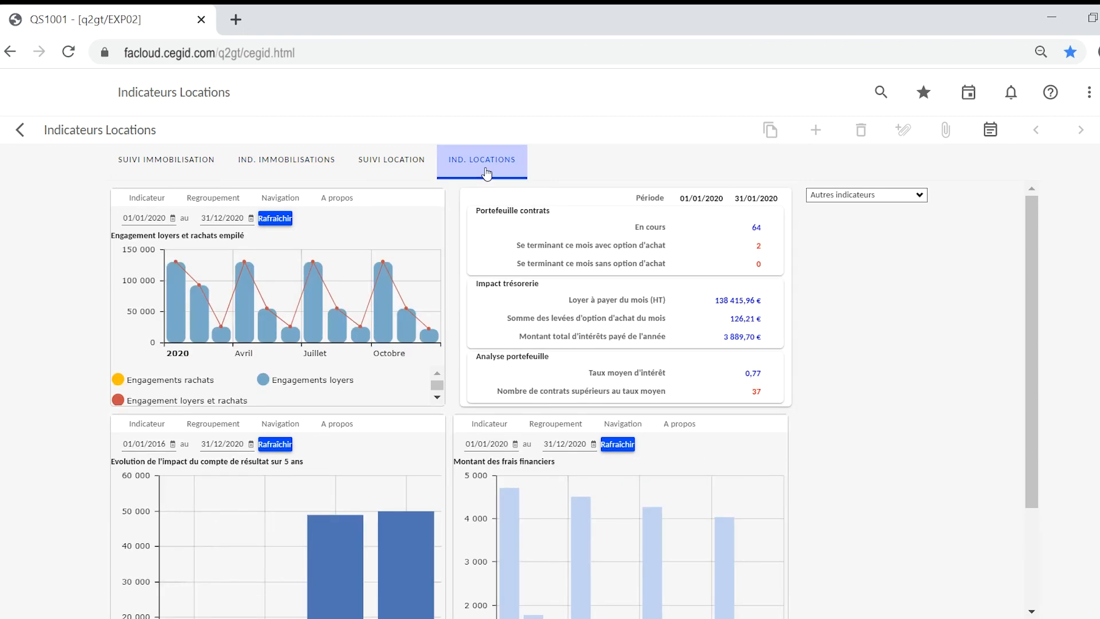